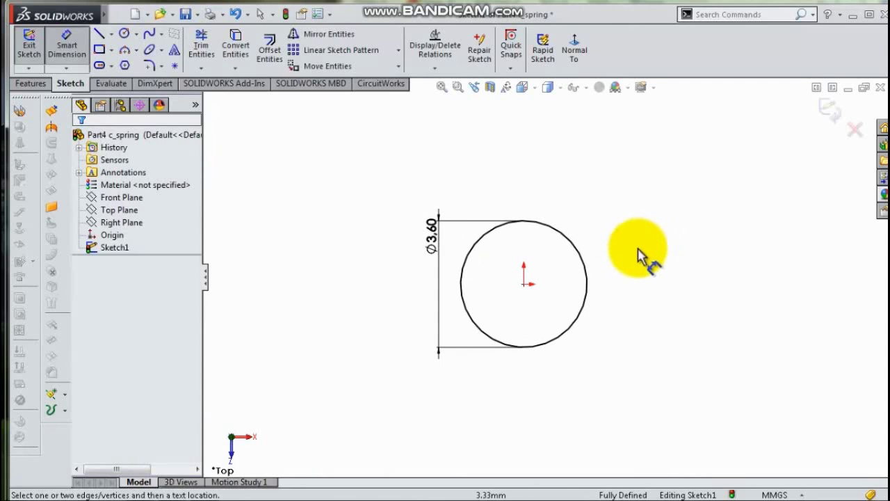
Create a constant-pitch clockwise helix from the 3.60 mm circle with a 2 mm pitch, 13 revolutions and a 225° start angle
left_click(26, 83)
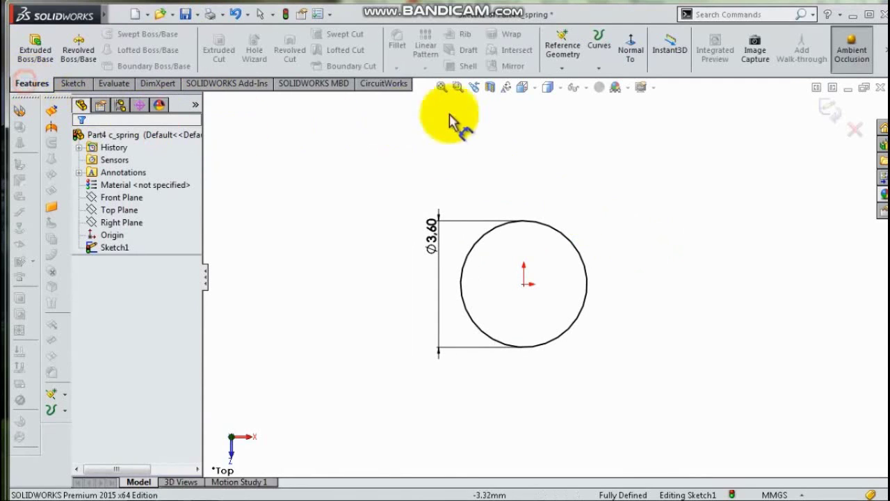
left_click(598, 73)
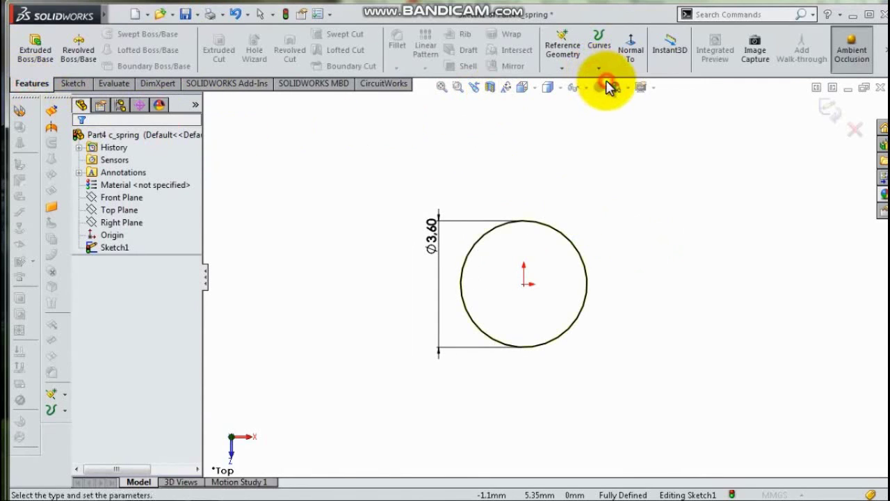
scroll(612, 239, "up", 2)
middle_click_drag(612, 240, 608, 181)
scroll(590, 187, "up", 2)
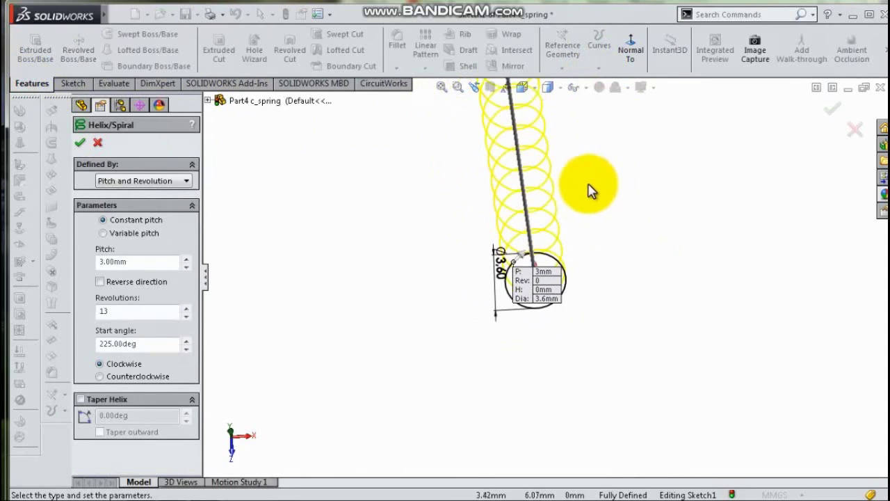
scroll(589, 186, "up", 2)
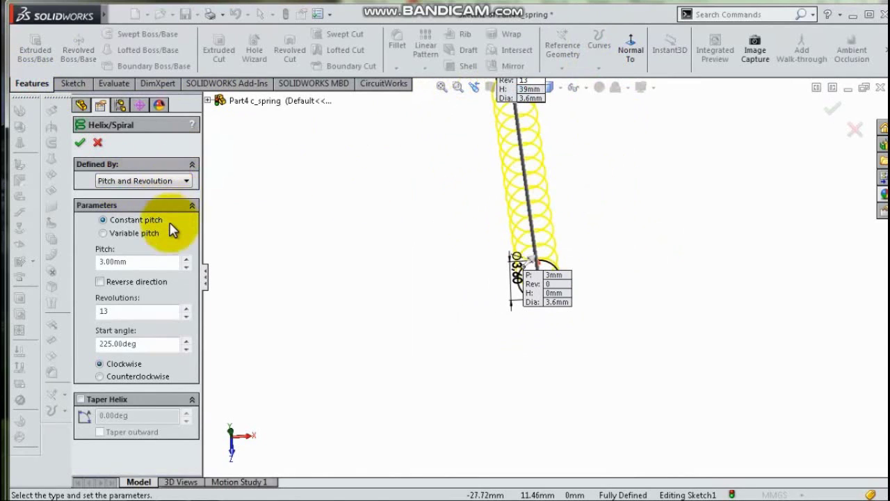
left_click_drag(132, 263, 106, 264)
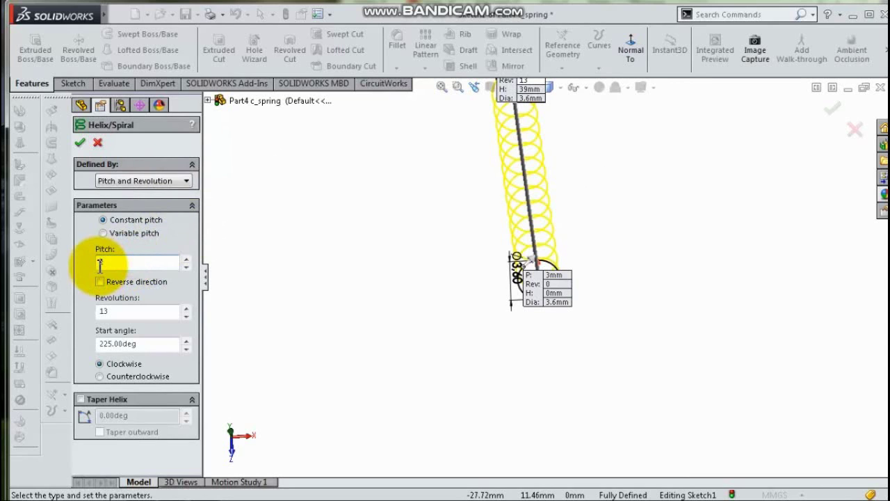
type("2")
key("Return")
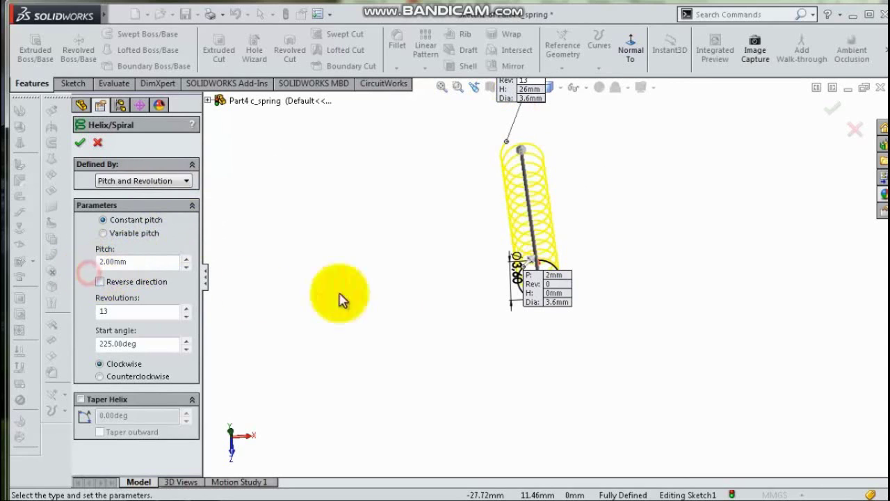
middle_click_drag(574, 225, 576, 189)
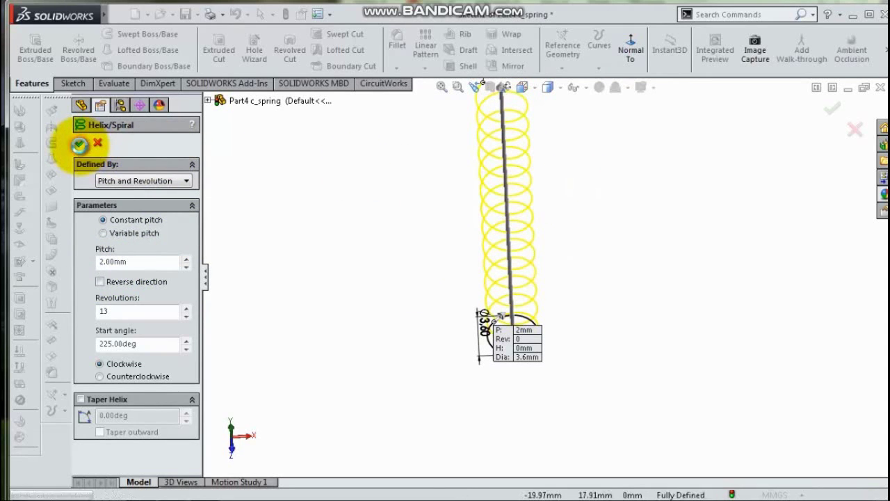
left_click(78, 144)
scroll(549, 273, "down", 2)
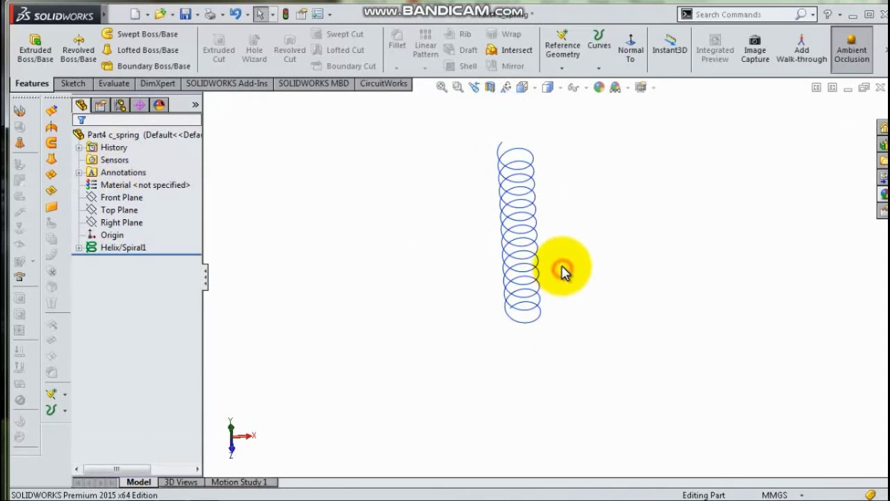
Start a new sketch on the Front Plane
middle_click_drag(563, 273, 539, 202)
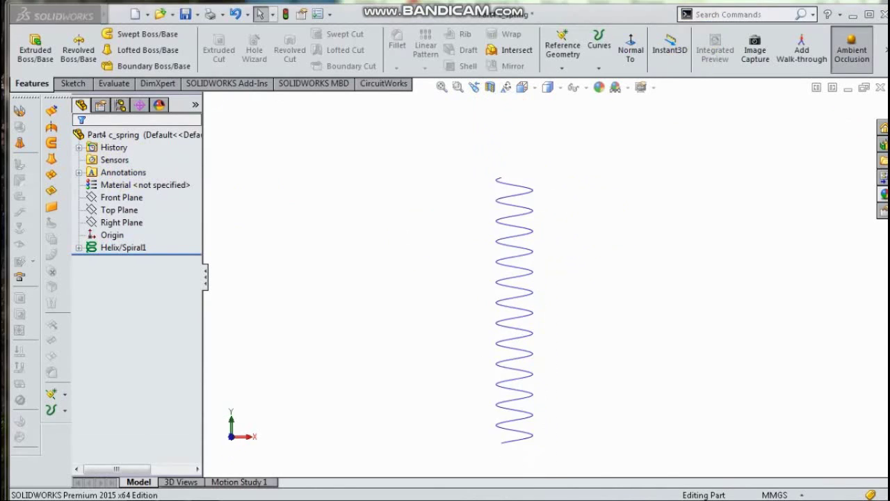
left_click(132, 200)
left_click(147, 183)
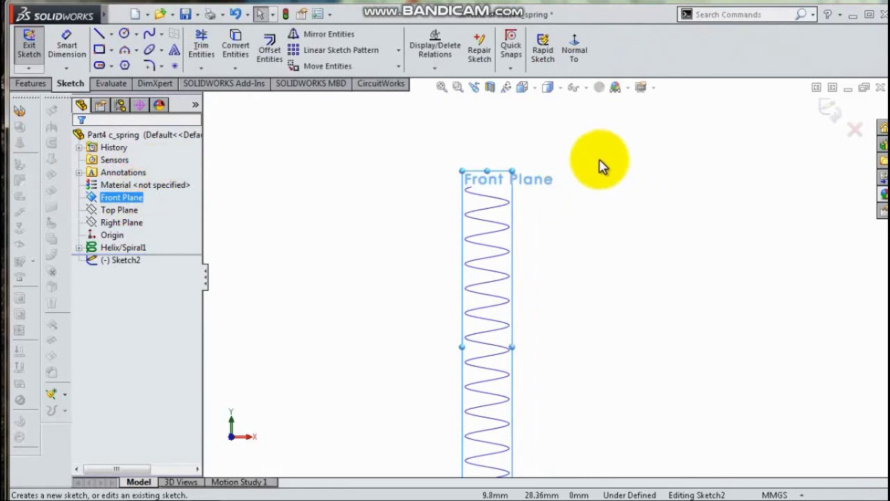
scroll(600, 161, "down", 3)
scroll(507, 177, "up", 3)
scroll(558, 361, "up", 3)
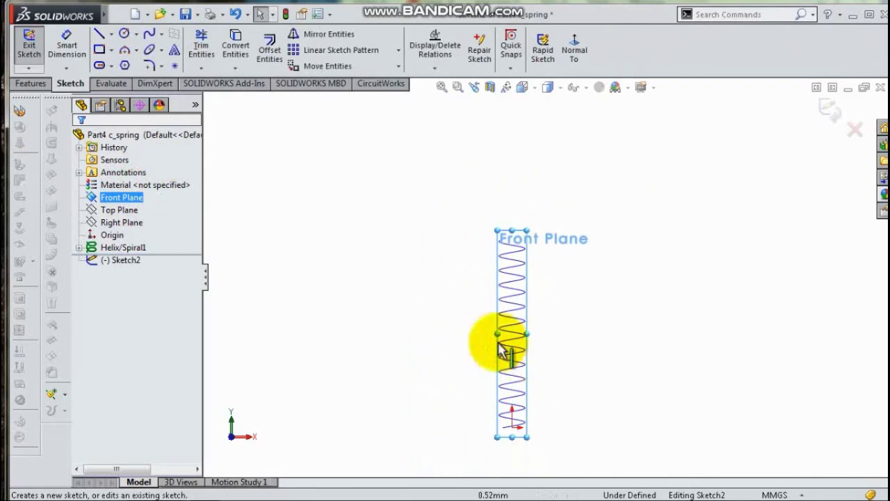
Draw a vertical centerline from the origin up along the helix axis, ending well above the helix's upper end
left_click(111, 33)
left_click(132, 63)
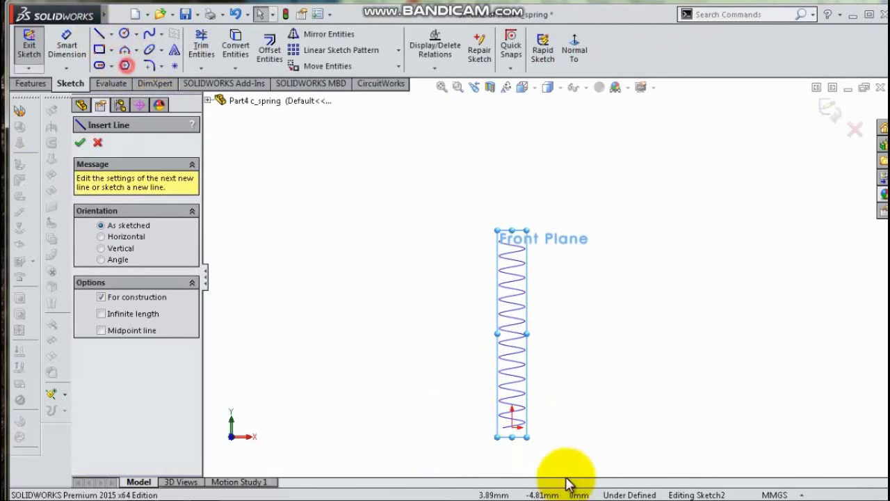
left_click(512, 425)
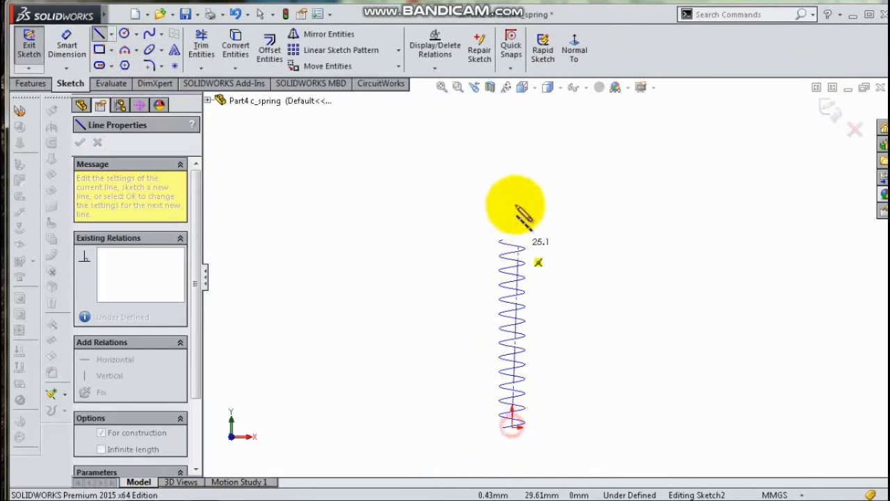
left_click(512, 159)
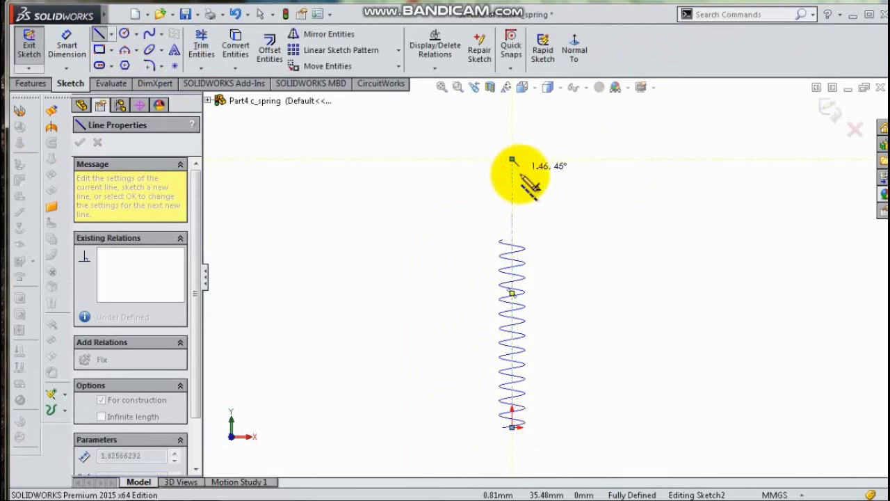
key("Escape")
Sketch the hook on the centerline above the helix as a short vertical line, a small tangent arc and a large tangent arc left open
scroll(566, 193, "down", 3)
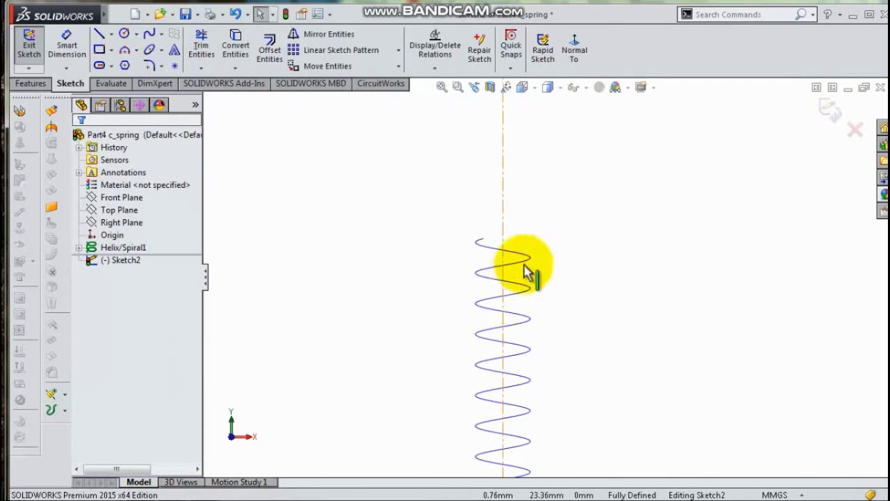
scroll(529, 221, "up", 2)
scroll(533, 200, "down", 3)
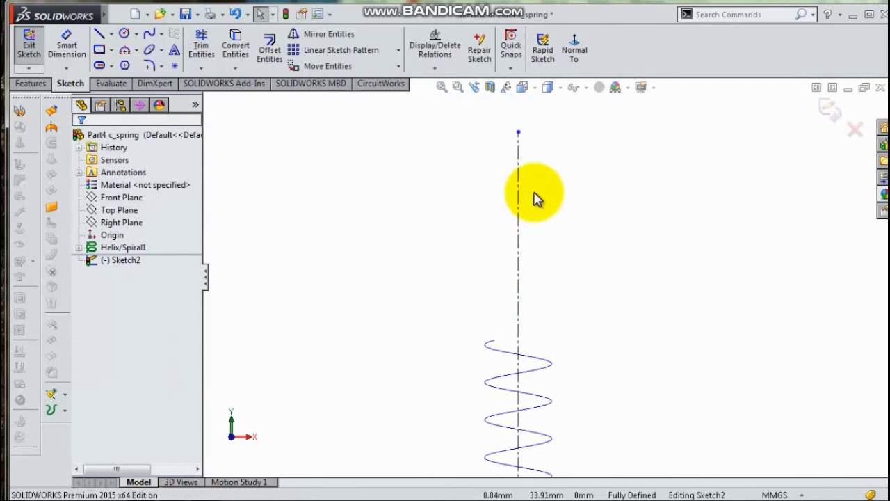
left_click(100, 34)
scroll(522, 256, "down", 1)
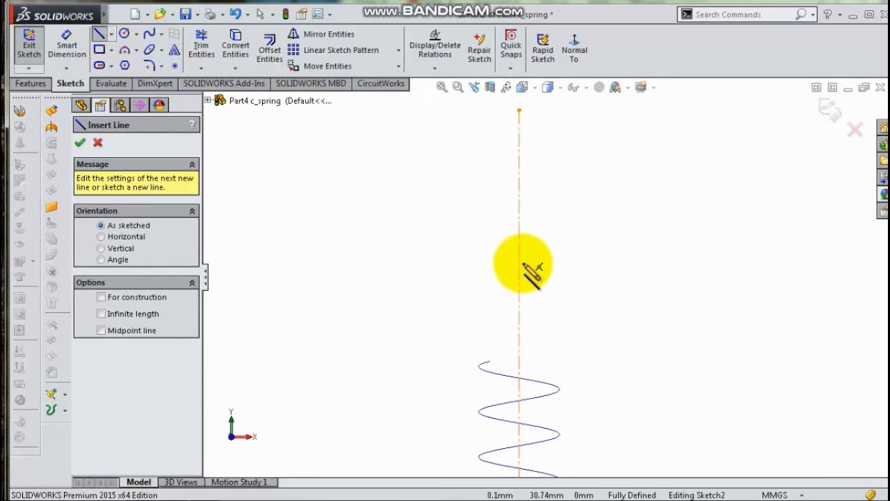
left_click_drag(518, 280, 519, 259)
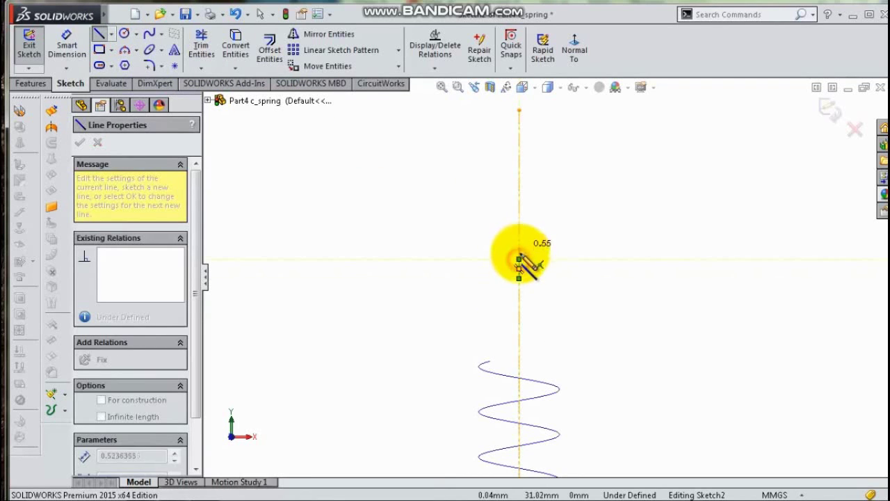
left_click(546, 211)
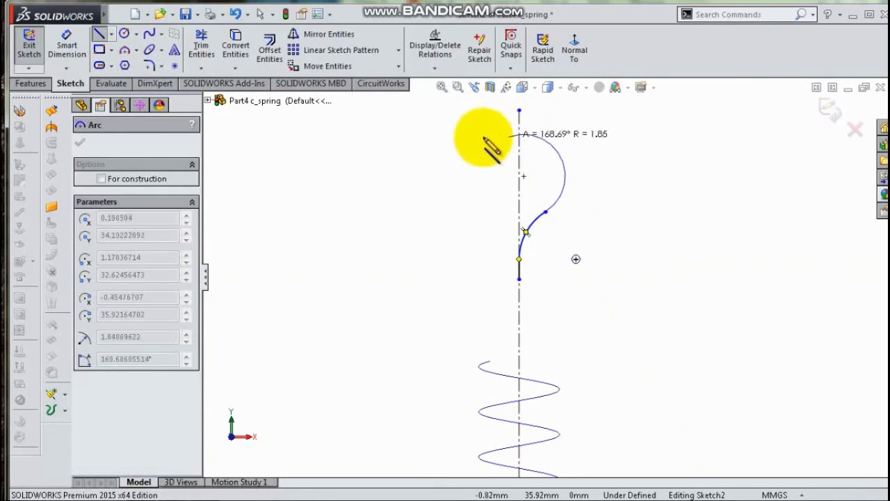
left_click(467, 202)
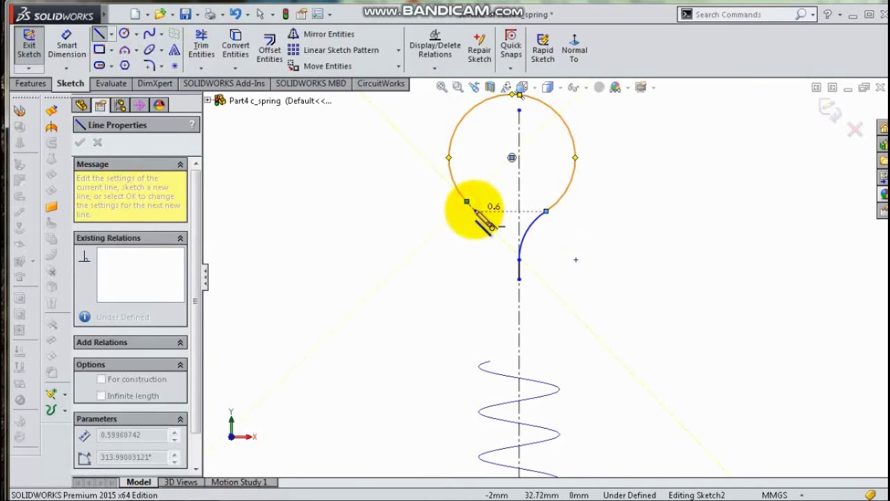
key("Escape")
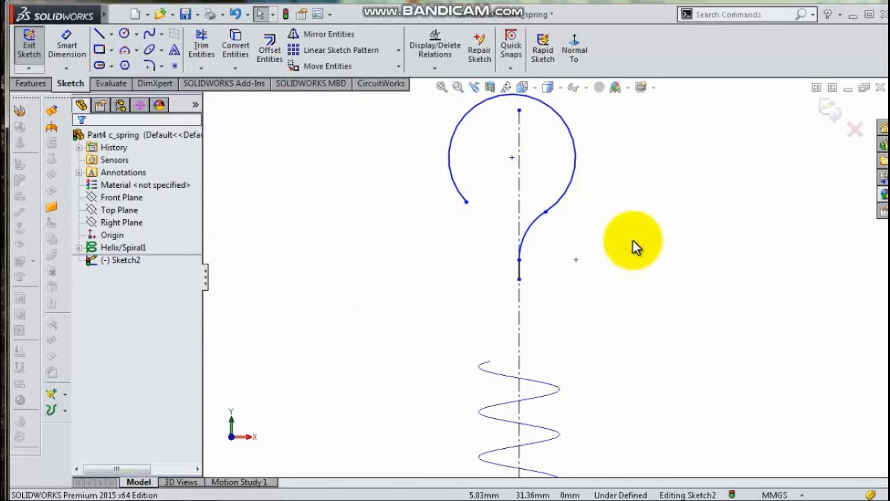
Draw a slanted centerline about 5.1 mm long from the vertical centerline inside the large arc, down past the arc's open end
key("s")
left_click(656, 267)
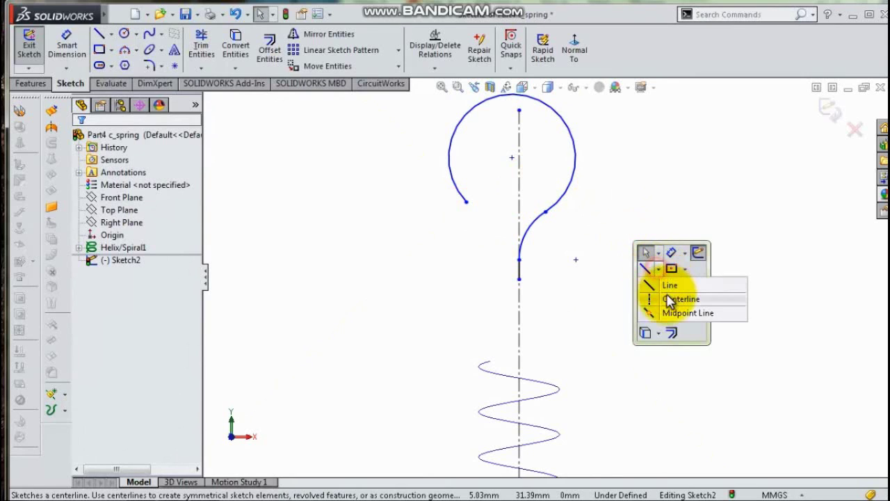
left_click(668, 297)
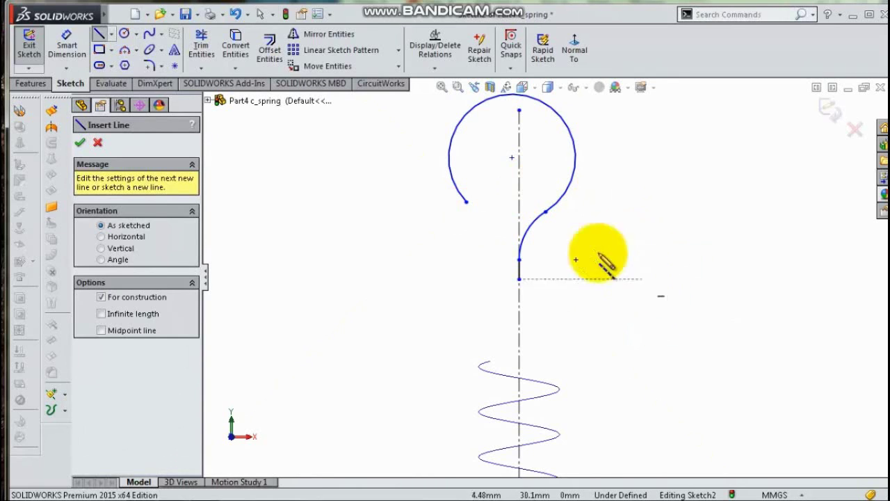
left_click(519, 184)
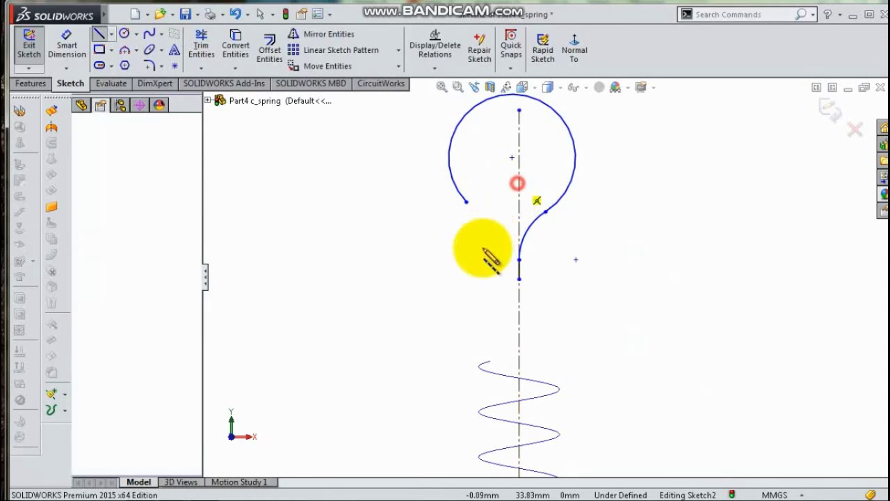
left_click(426, 251)
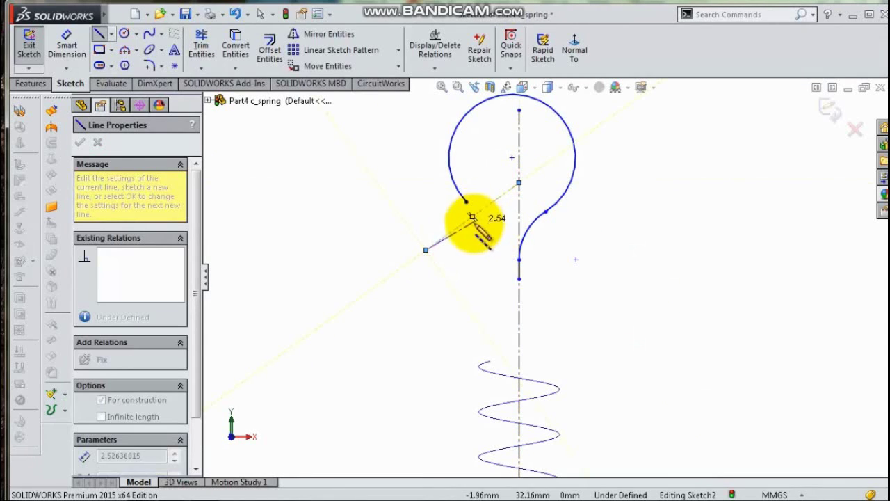
Dimension the angle between the slanted and vertical centerlines as 45°
key("s")
left_click(511, 235)
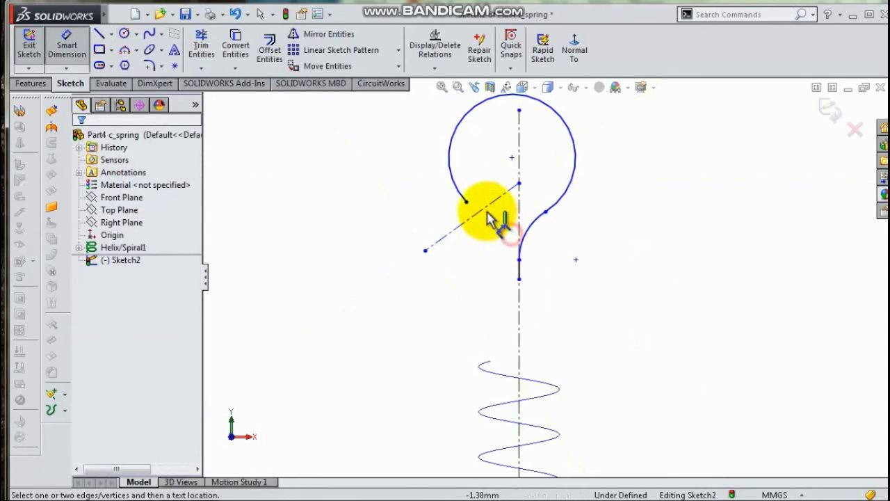
left_click(485, 207)
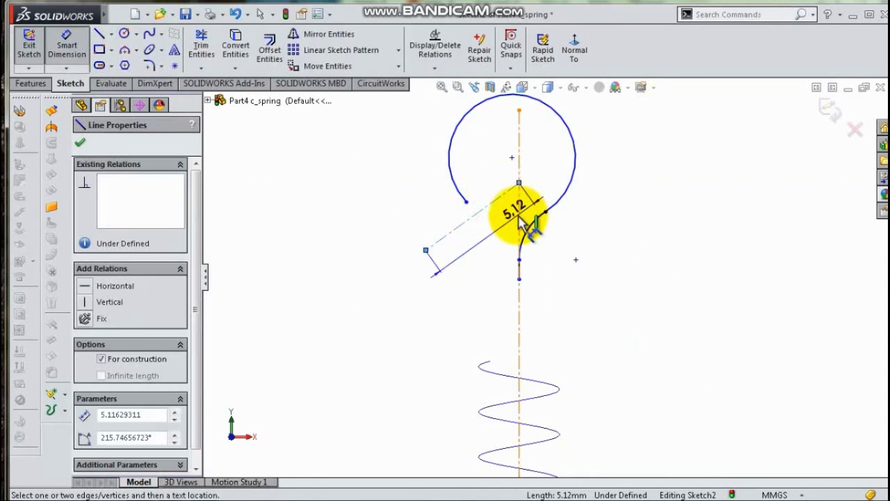
left_click(519, 228)
left_click(511, 220)
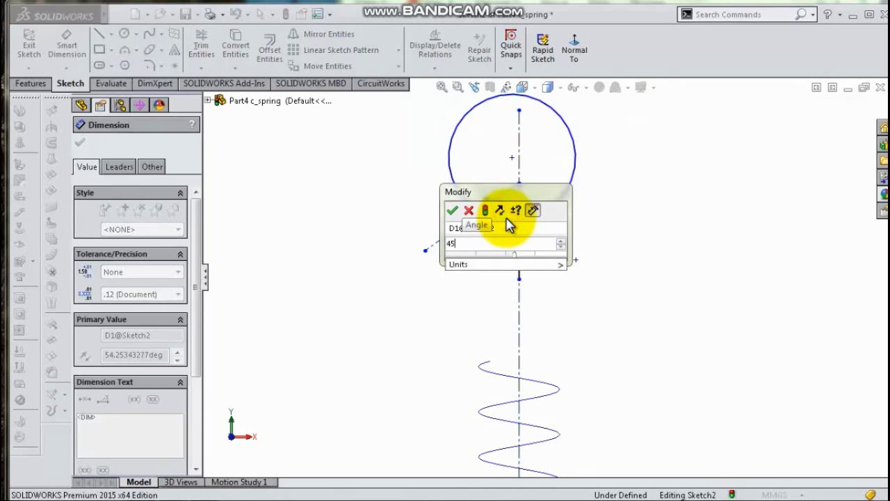
key("Return")
left_click(375, 230)
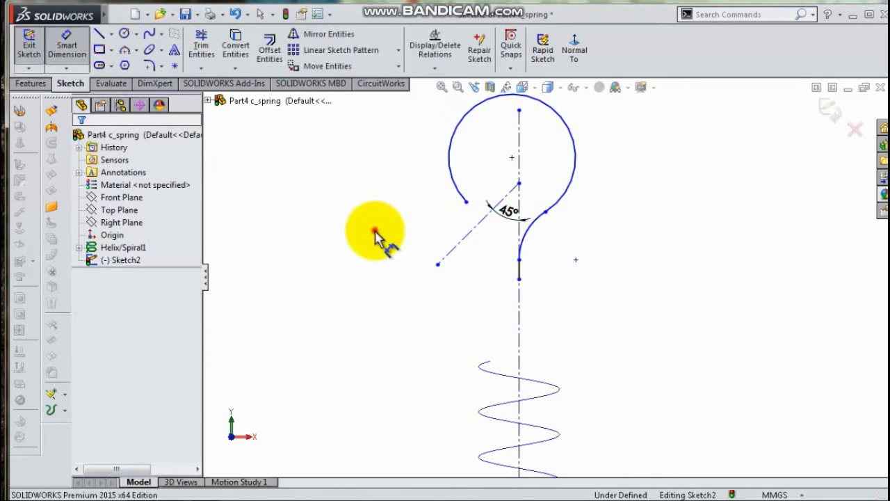
Dimension the vertical distance from the origin to the slanted centerline's upper endpoint as 33.5 mm
left_click(519, 185)
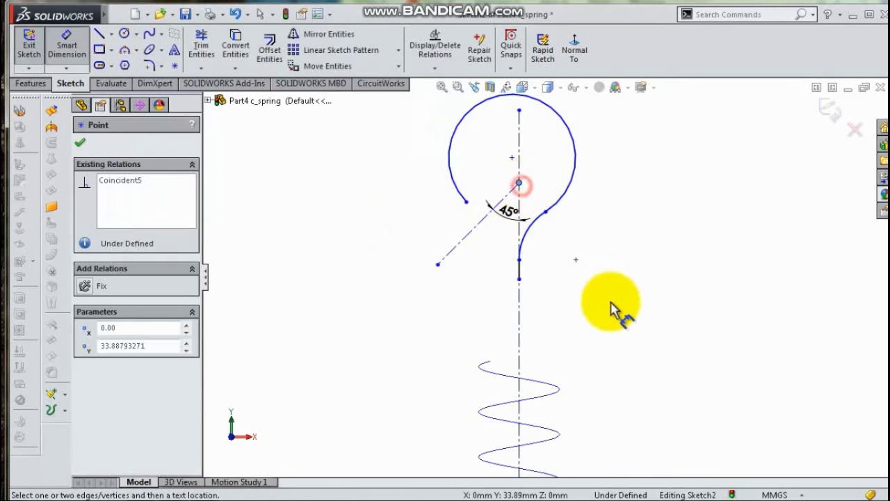
scroll(592, 417, "up", 5)
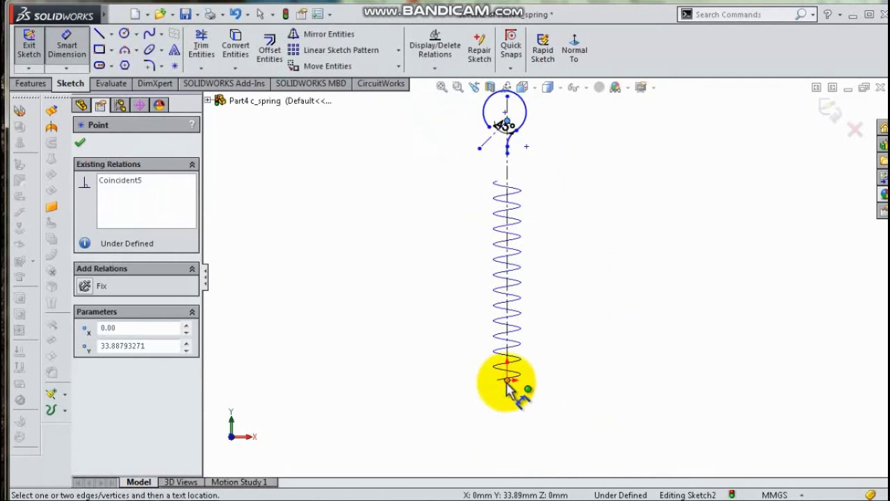
left_click(508, 380)
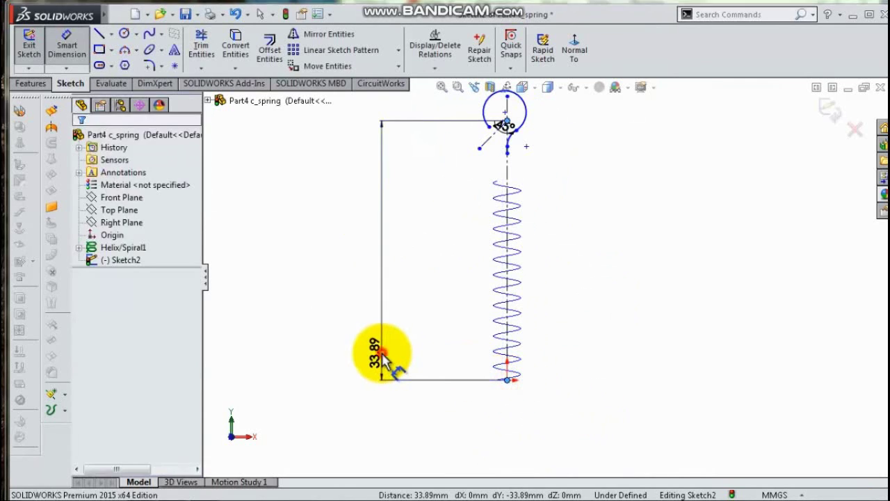
left_click(391, 362)
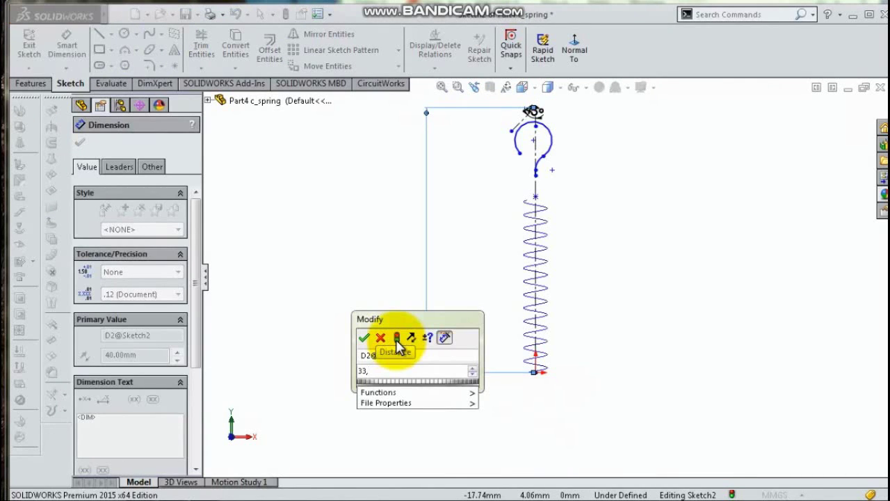
key("Return")
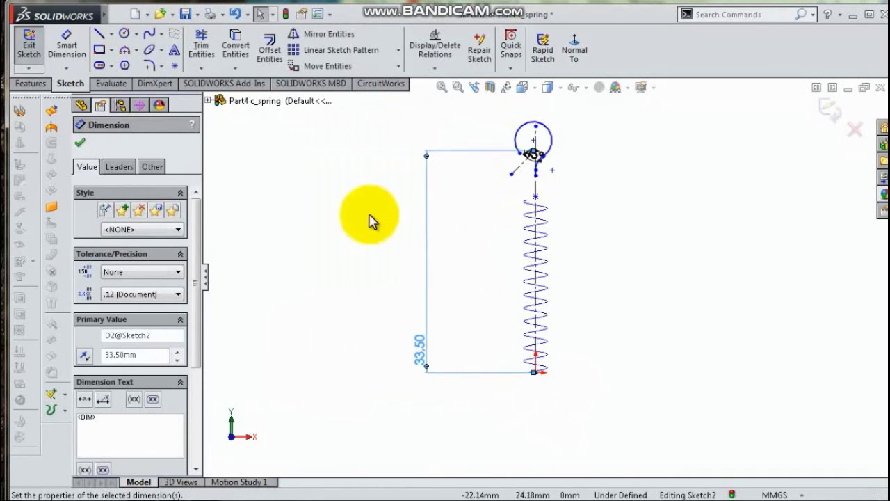
left_click(357, 237)
scroll(517, 183, "down", 5)
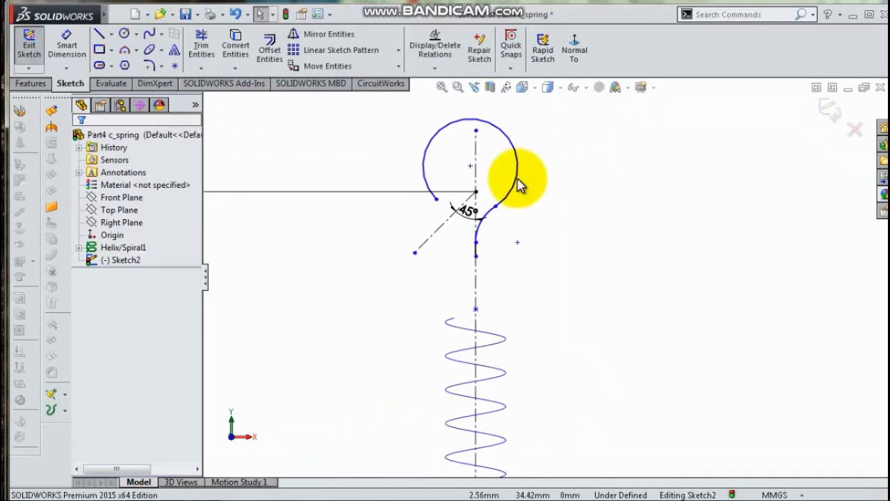
Merge the large arc's center point with the upper endpoint of the slanted centerline
left_click(622, 218)
left_click(455, 169)
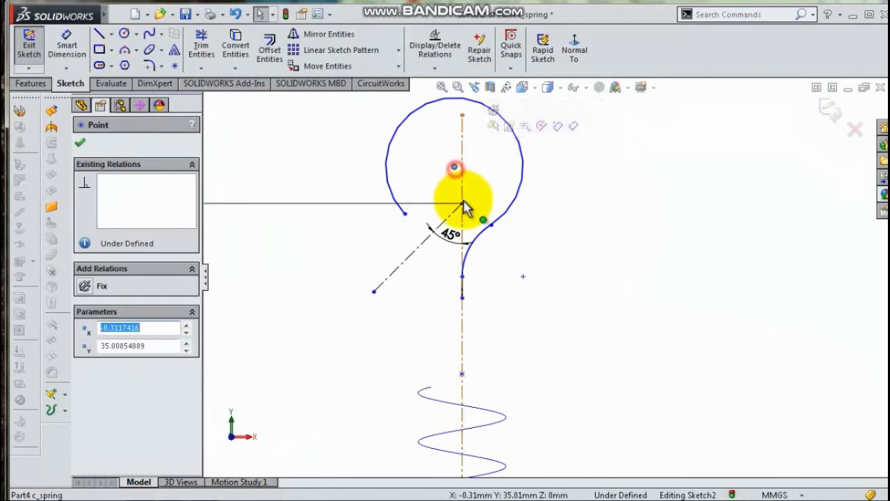
left_click(463, 205, "ctrl")
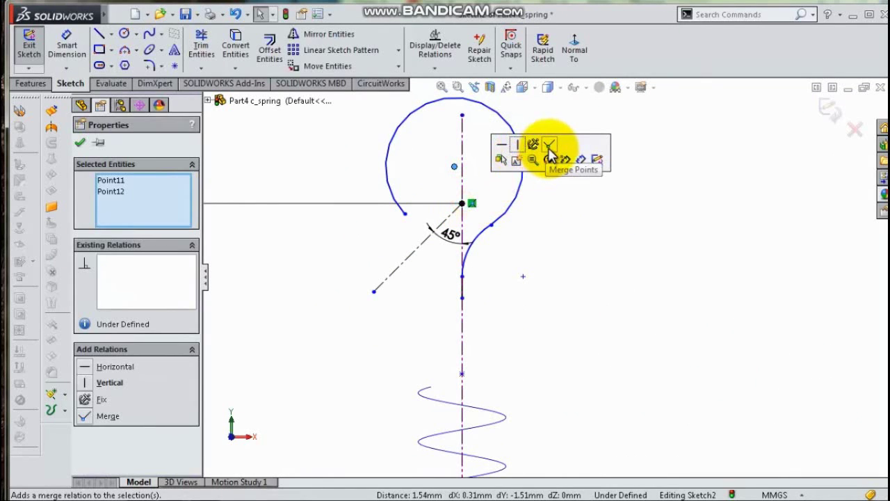
left_click(549, 147)
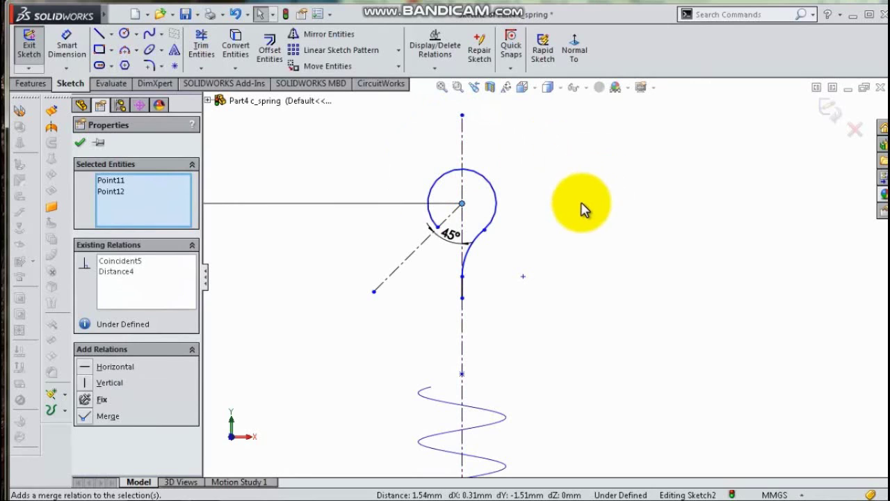
Dimension the hook's short vertical line to a length of 0.25 mm
scroll(515, 253, "down", 2)
key("s")
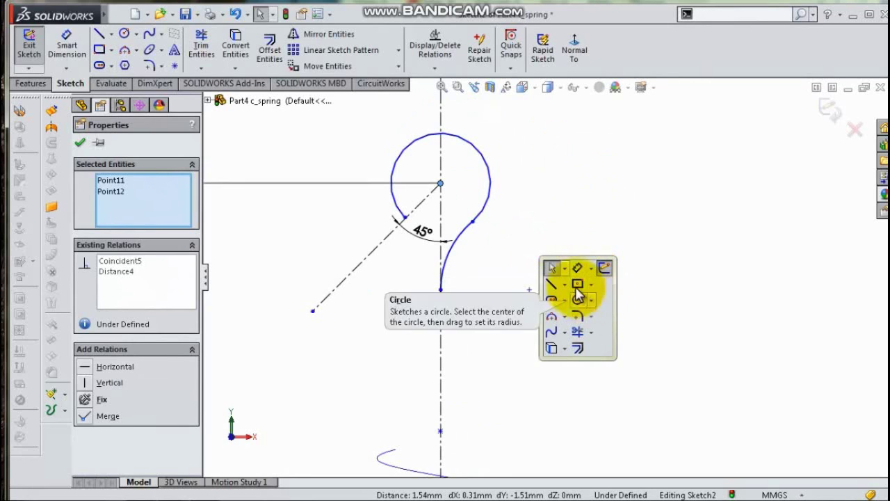
left_click(578, 271)
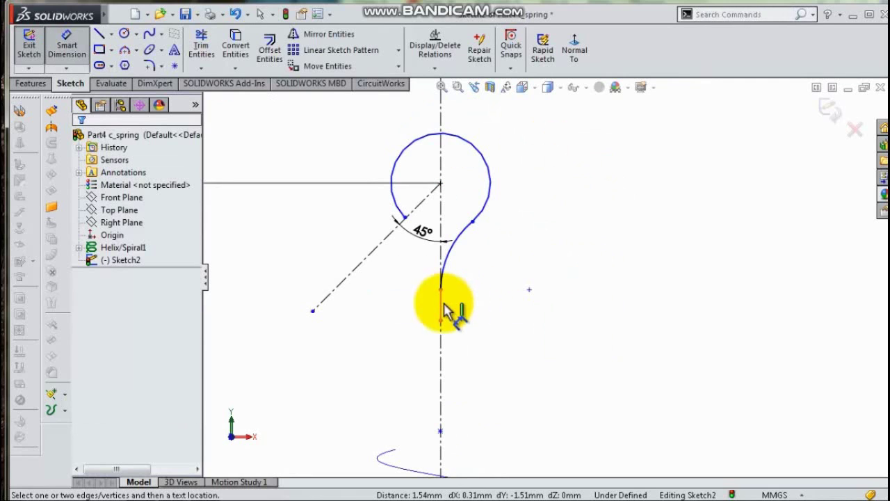
left_click(441, 307)
left_click(586, 306)
type("0,25")
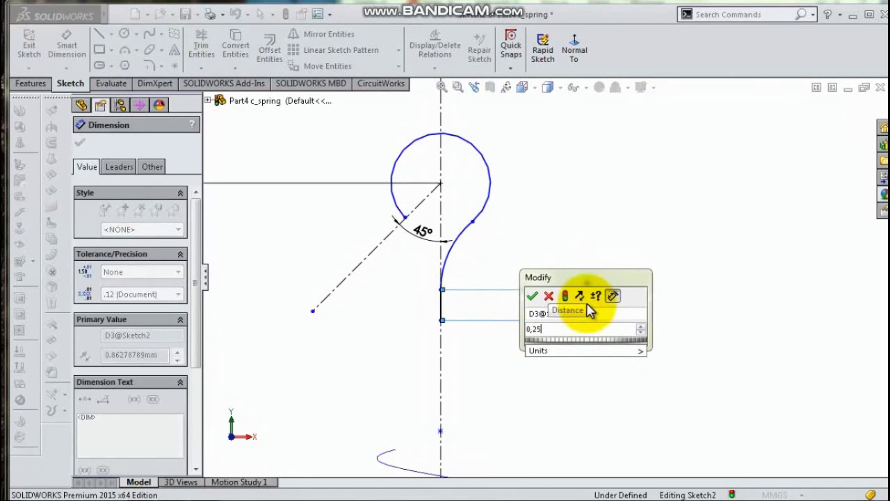
key("Return")
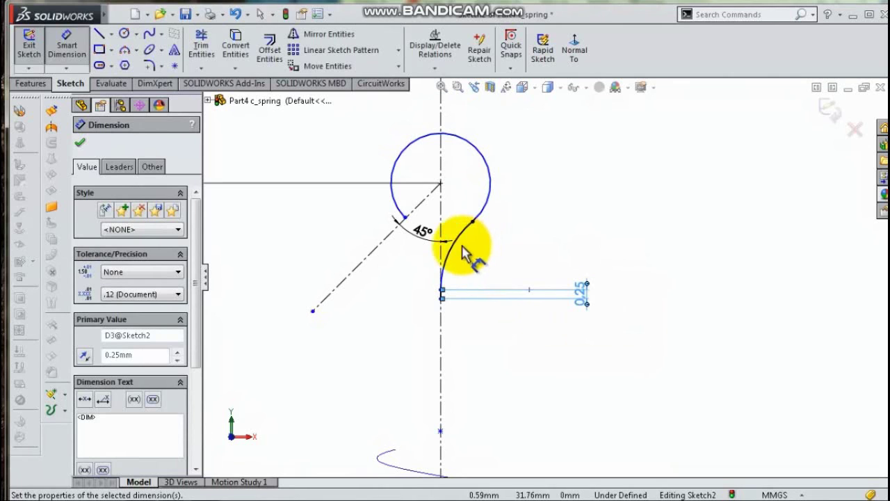
Dimension the small tangent arc above the vertical line with a radius of 2 mm
left_click(459, 249)
left_click(482, 256)
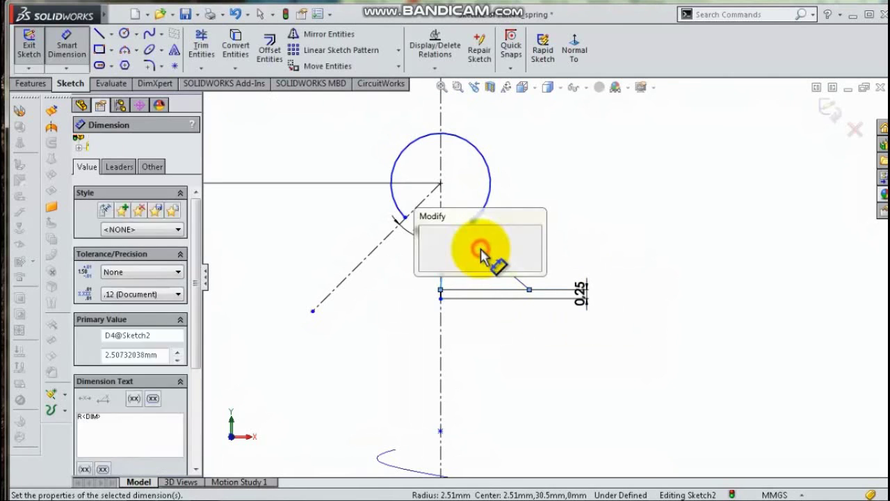
type("2")
key("Return")
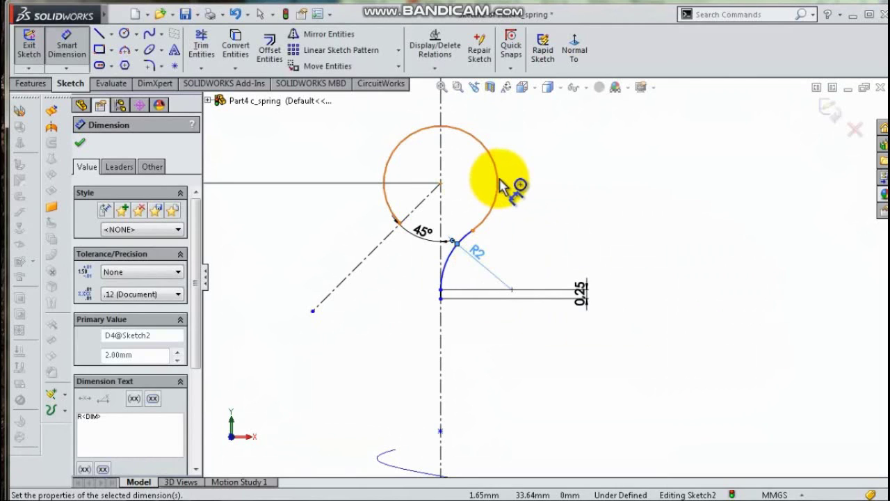
Dimension the hook's large arc with a radius of 1.8 mm and end dimensioning
left_click(497, 184)
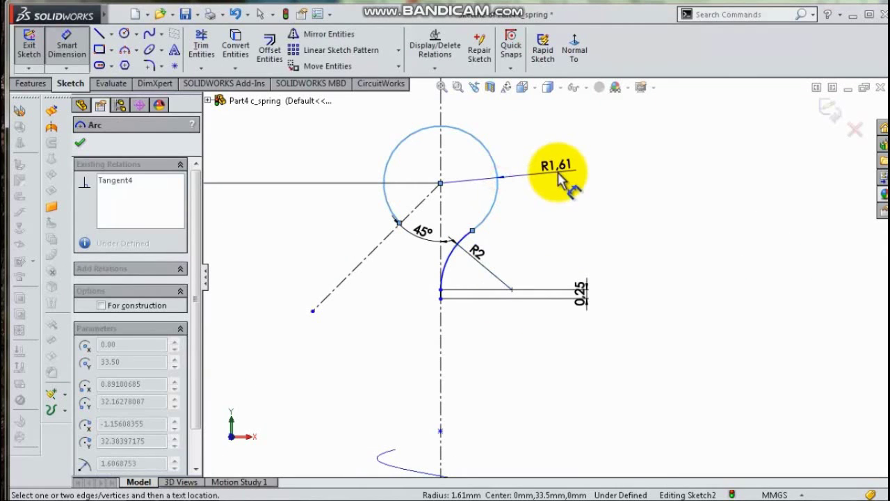
left_click(560, 178)
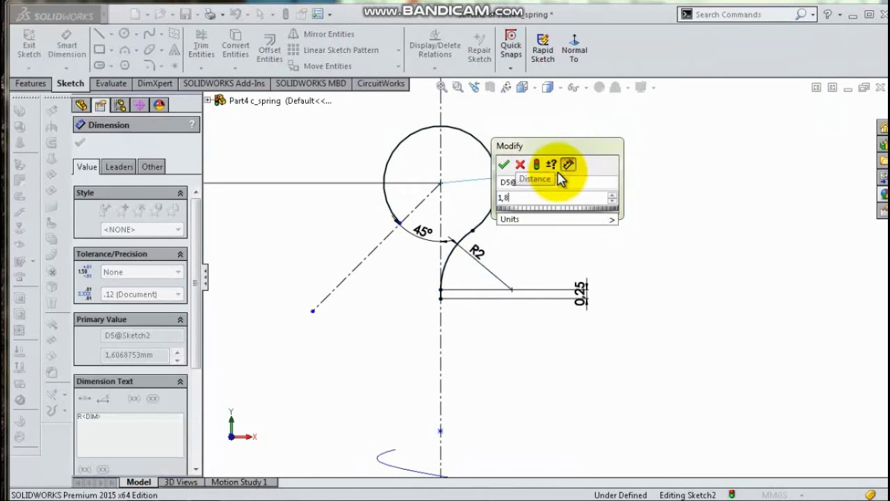
type("1,8")
key("Return")
left_click(636, 221)
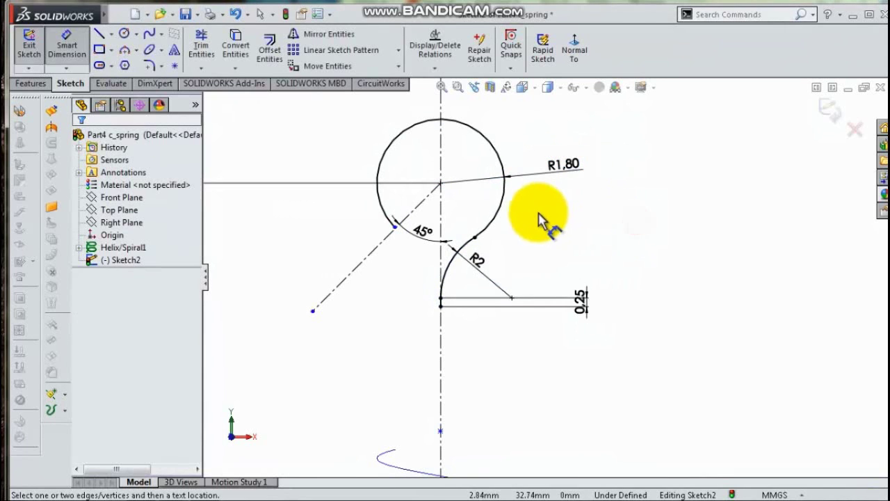
key("Escape")
Make the large arc's open endpoint coincident with the slanted centerline
scroll(448, 234, "down", 4)
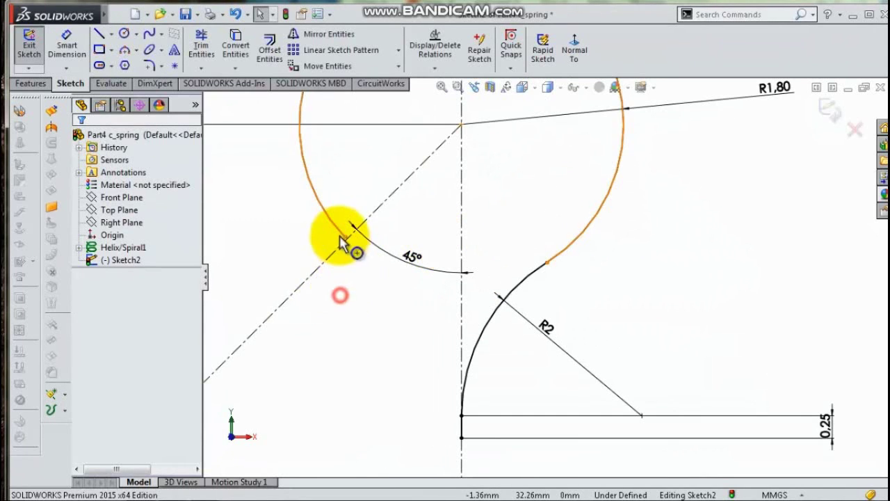
left_click(346, 237)
left_click(344, 245, "ctrl")
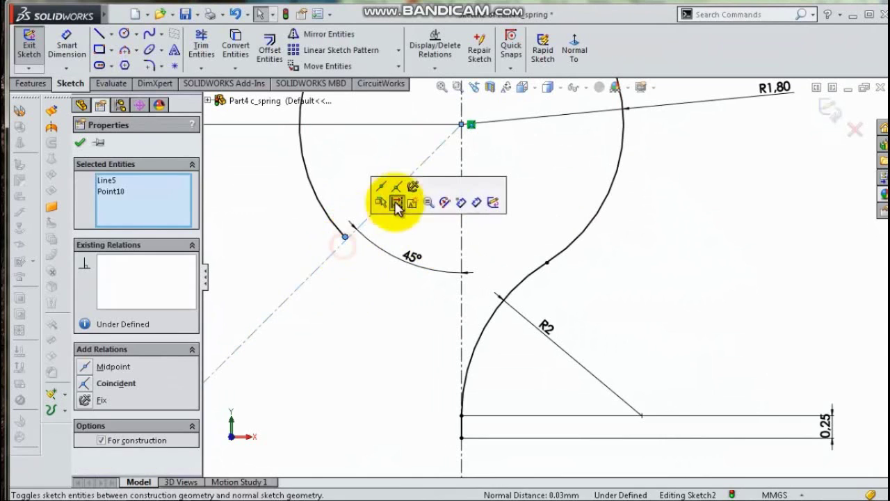
left_click(395, 196)
left_click(361, 321)
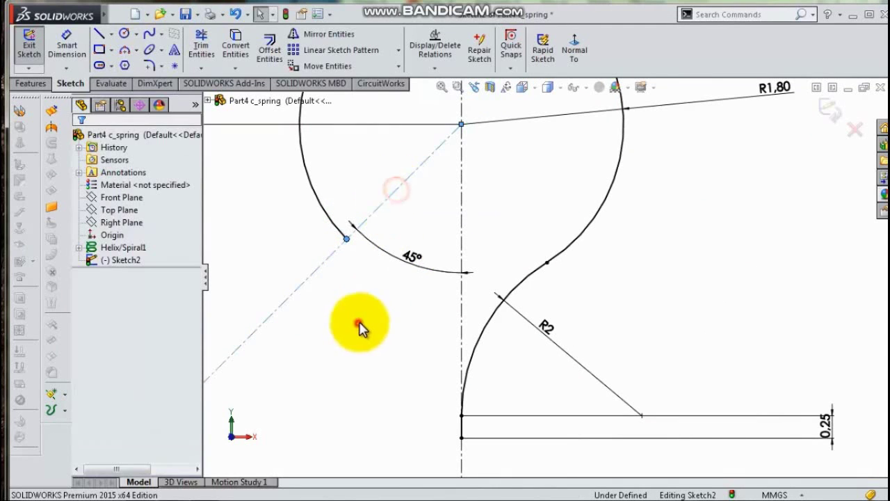
Move the 33.5 mm height dimension closer to the helix and exit the hook sketch, keeping its changes
scroll(598, 306, "up", 4)
scroll(623, 313, "up", 1)
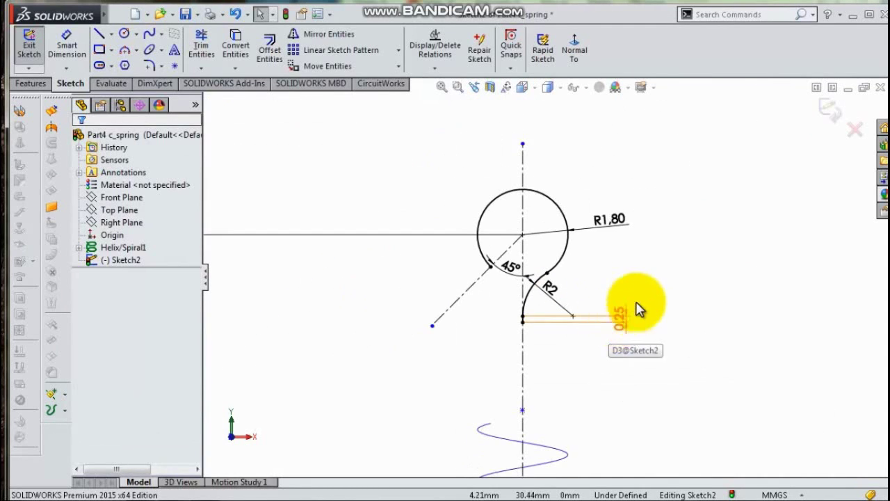
scroll(629, 348, "up", 2)
scroll(620, 364, "up", 1)
scroll(576, 411, "up", 1)
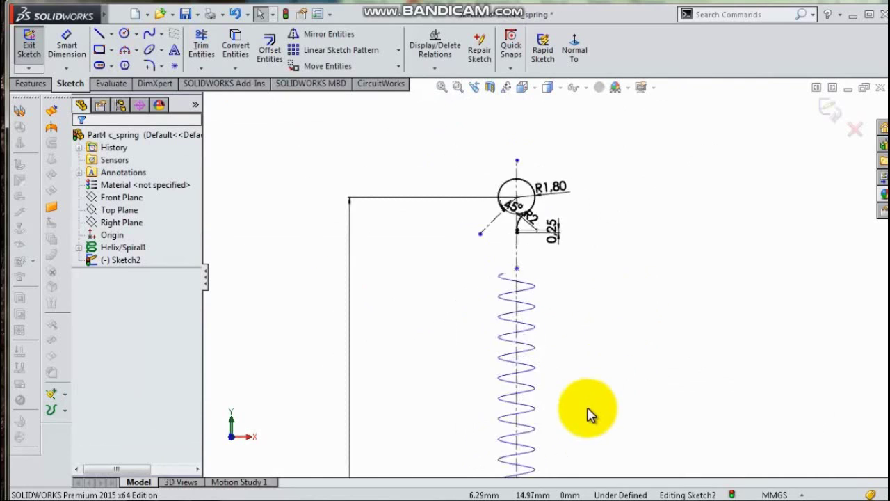
scroll(414, 471, "up", 1)
left_click_drag(405, 443, 429, 352)
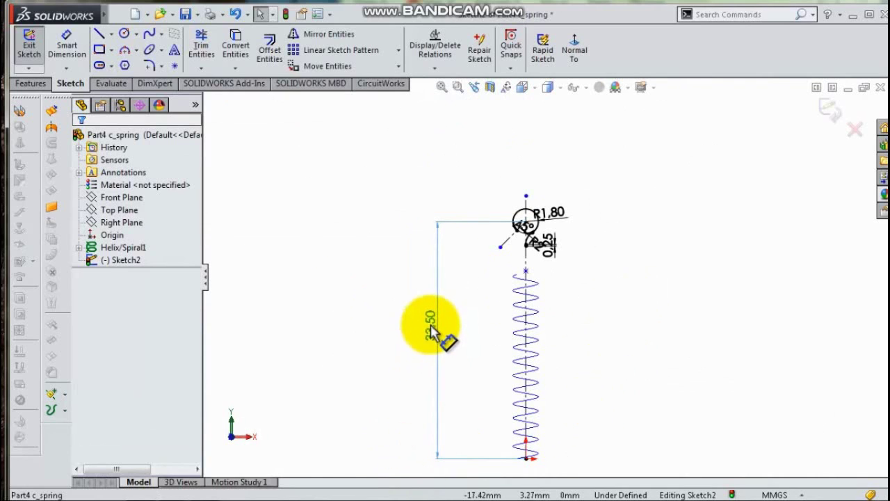
left_click(432, 322)
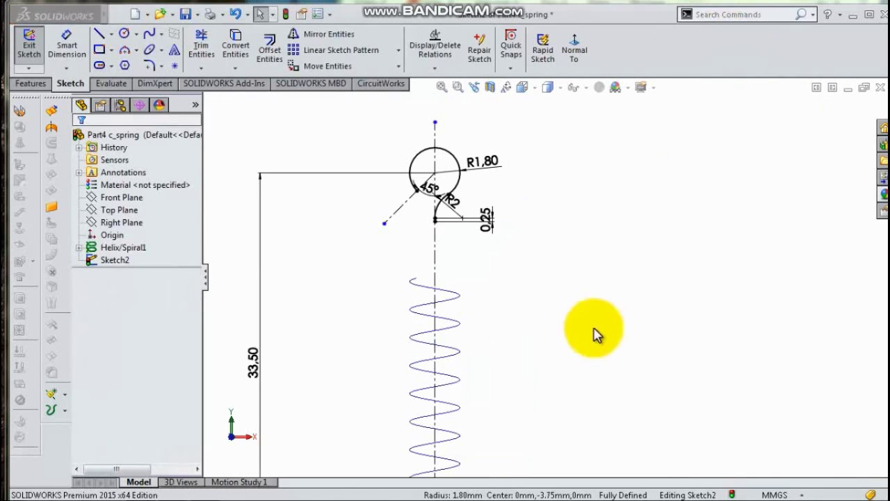
left_click(555, 311)
scroll(551, 315, "up", 4)
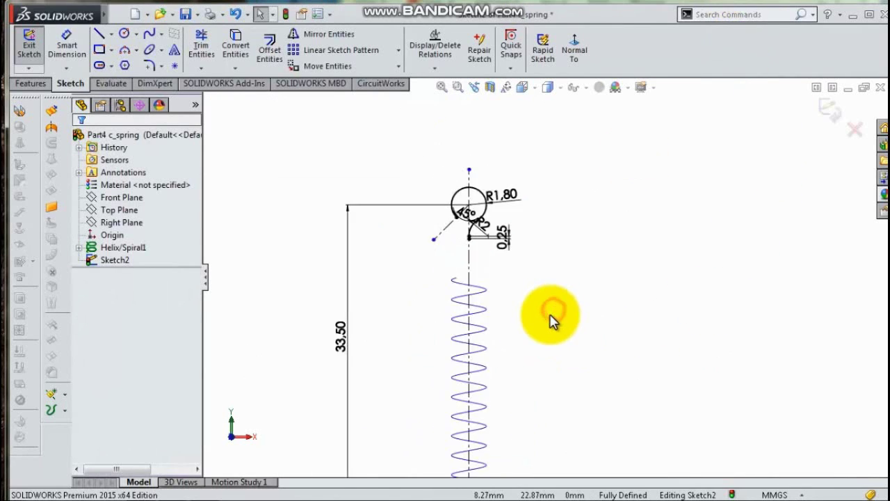
left_click(835, 109)
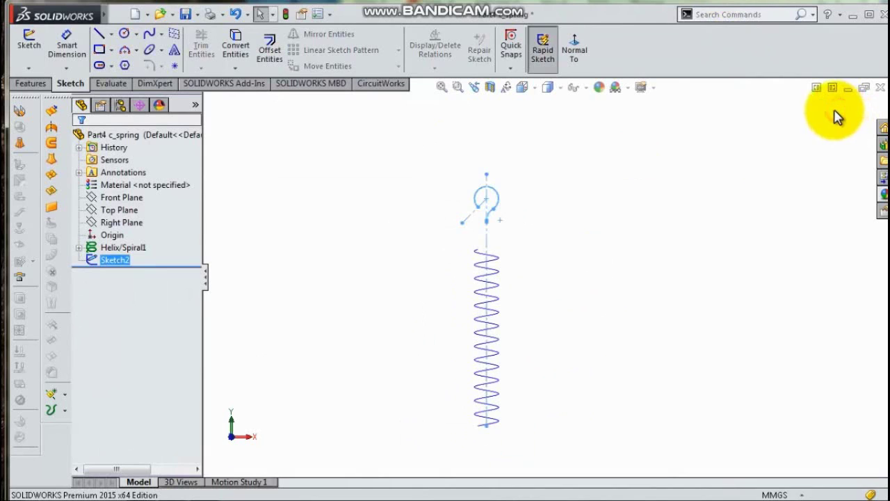
Start a 3D sketch and draw a two-point spline from the hook's lower endpoint to the helix's upper end
scroll(504, 240, "down", 3)
scroll(495, 235, "down", 2)
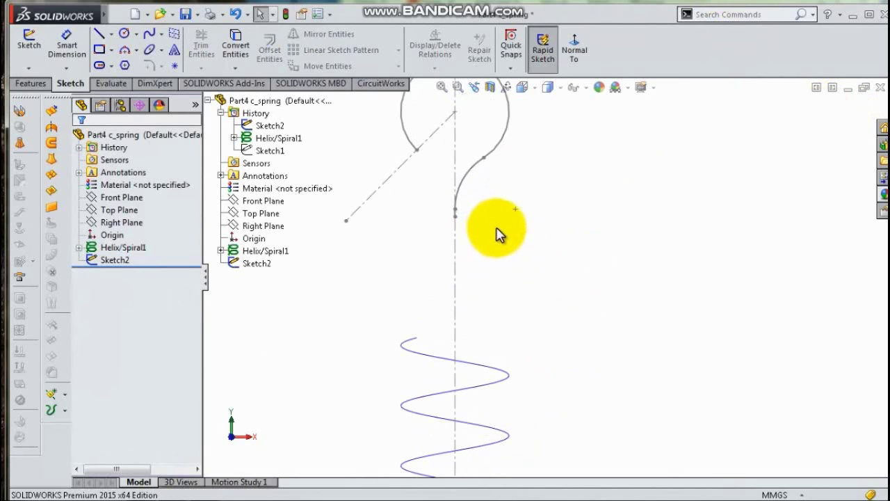
middle_click_drag(497, 235, 514, 248)
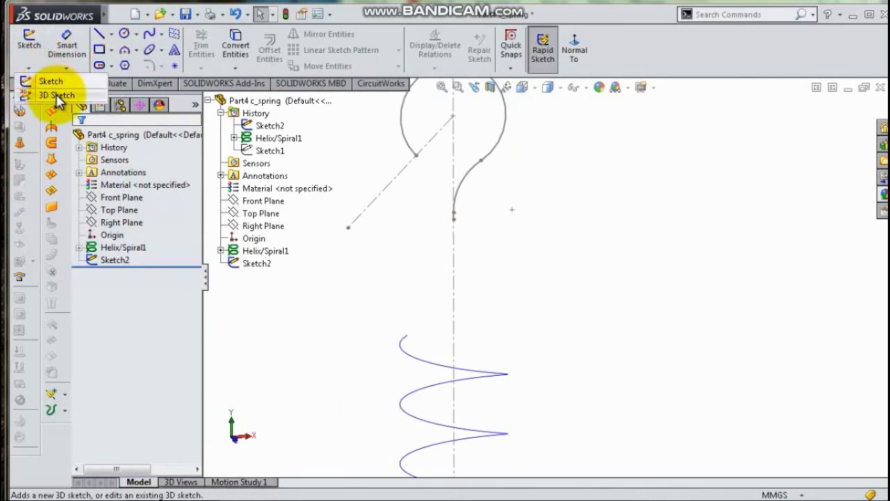
left_click(57, 96)
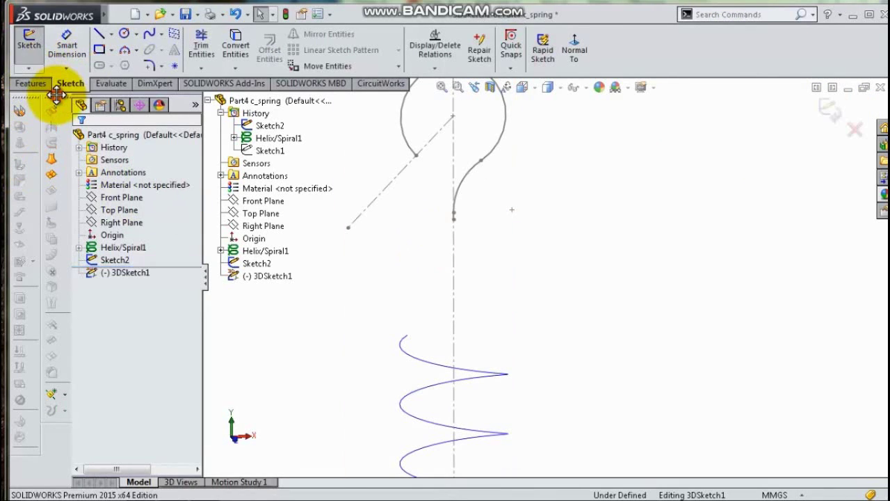
left_click(149, 36)
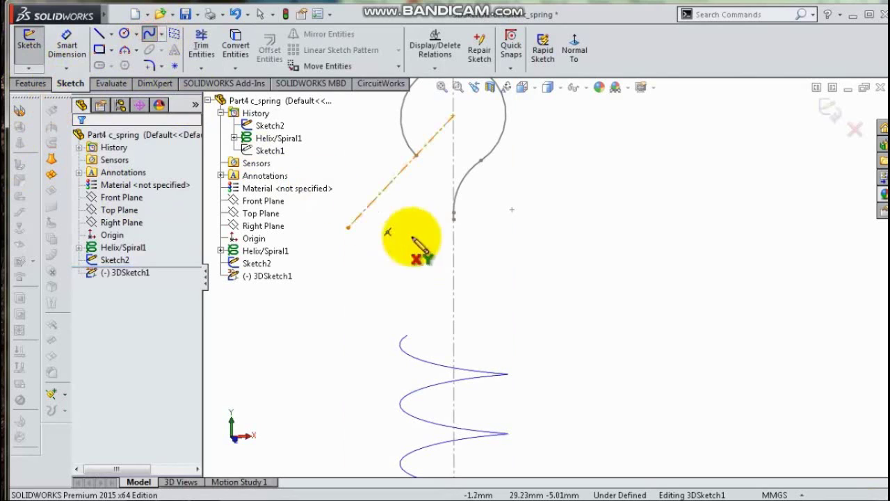
left_click(453, 220)
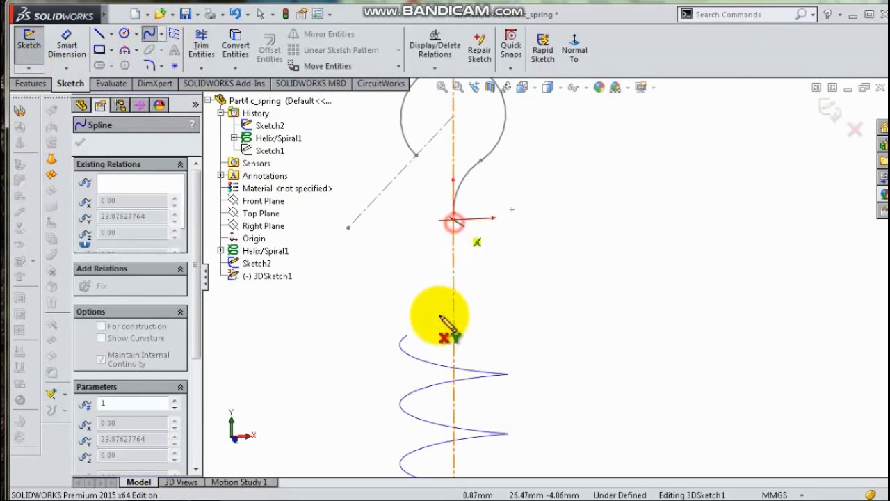
left_click(407, 337)
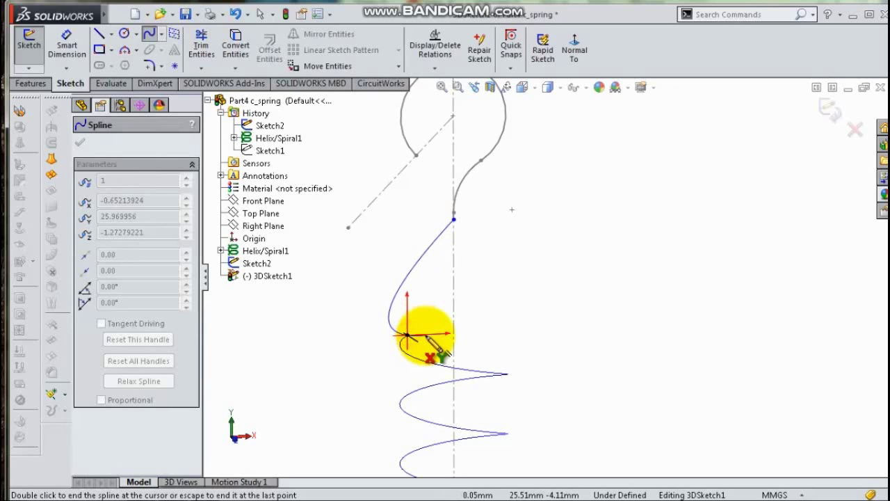
right_click(425, 337)
left_click(451, 341)
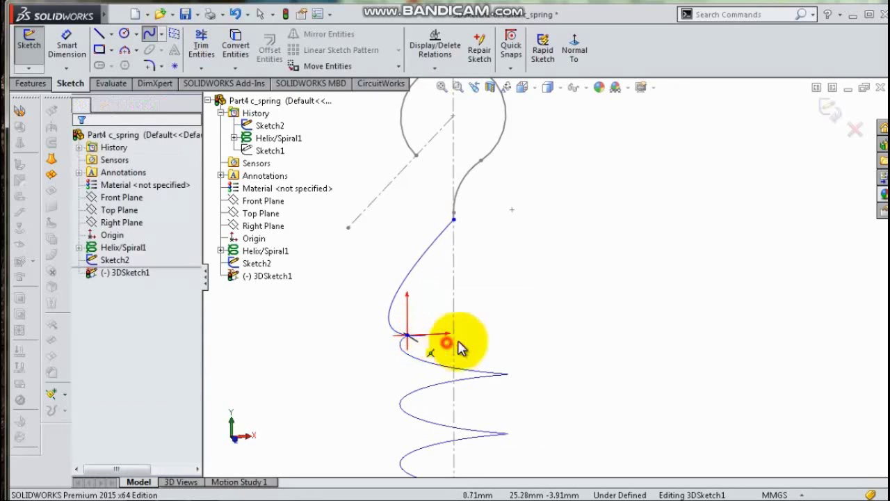
Make the connecting spline tangent to the helix at its upper end
scroll(468, 229, "down", 4)
scroll(507, 253, "up", 5)
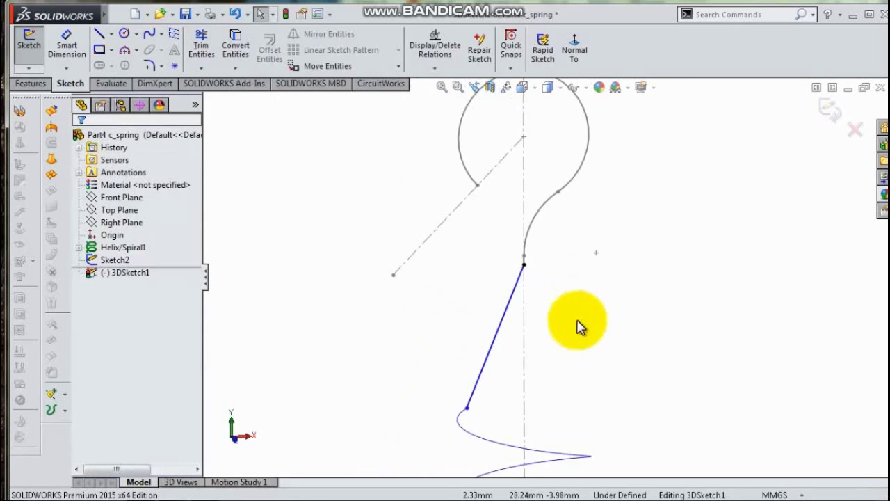
middle_click_drag(578, 326, 666, 363)
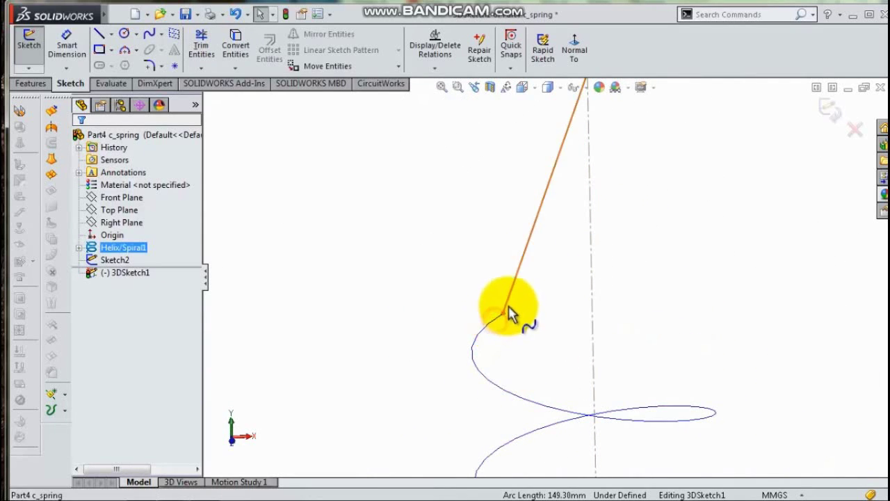
left_click(509, 311)
left_click(507, 306, "ctrl")
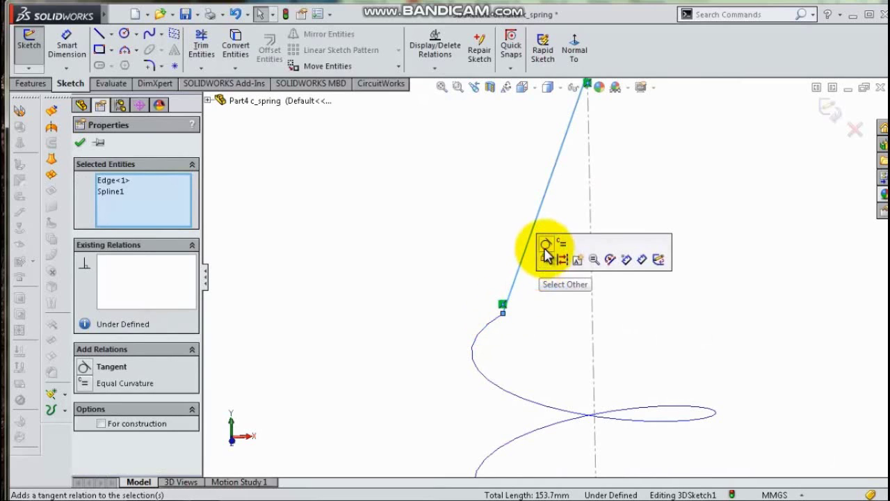
left_click(544, 248)
Make the spline tangent to the hook's short vertical line, then rebuild and close the 3D sketch
scroll(586, 204, "up", 6)
scroll(594, 192, "down", 5)
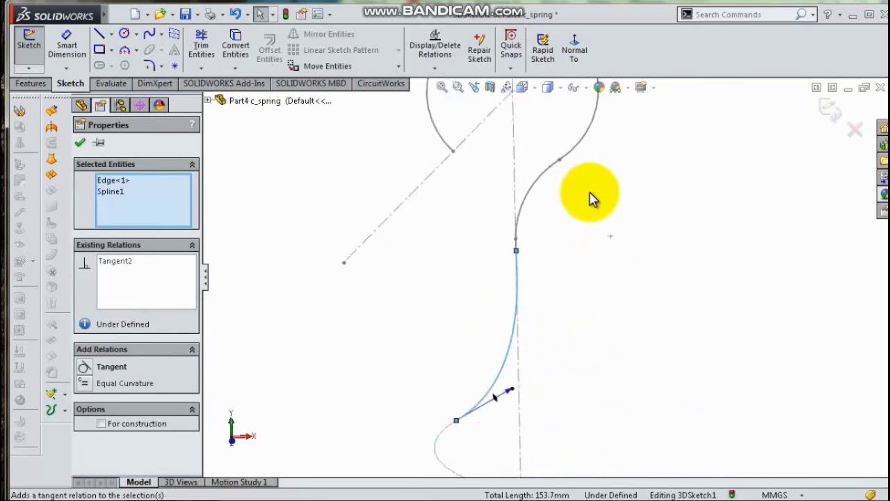
left_click(528, 278)
left_click_drag(500, 292, 498, 263)
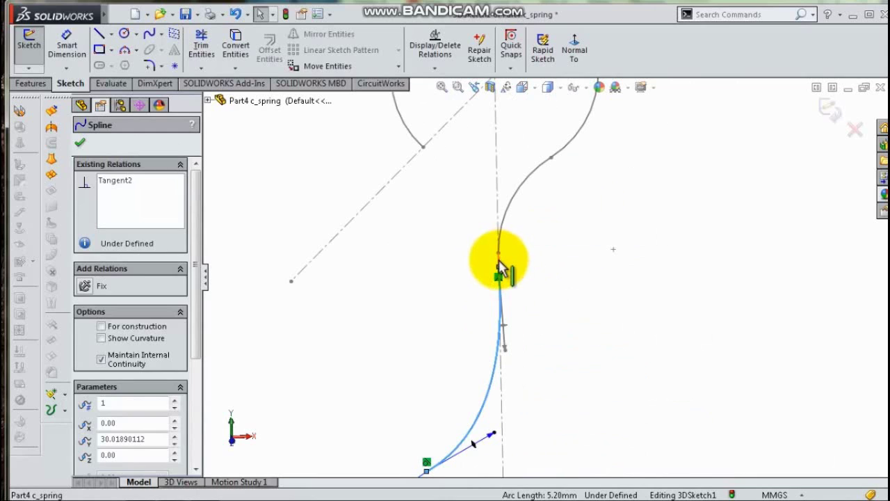
left_click(500, 261, "ctrl")
left_click(534, 202)
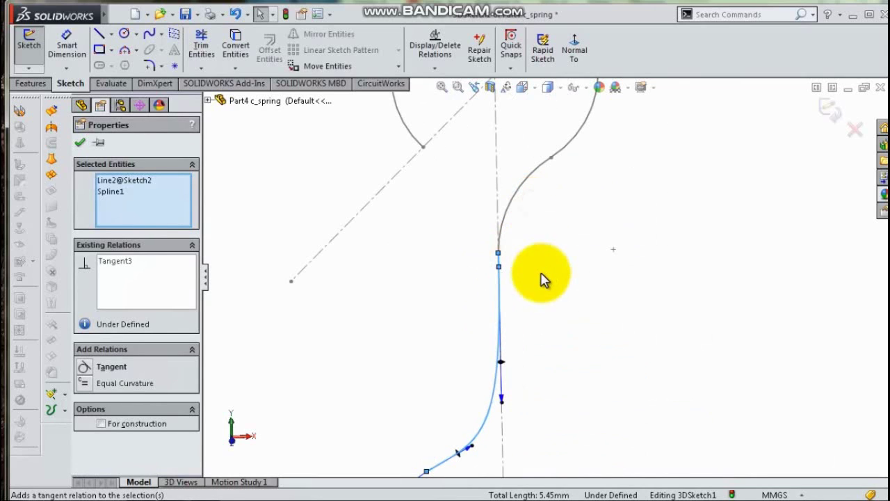
left_click(544, 279)
key("ctrl+b")
left_click(596, 243)
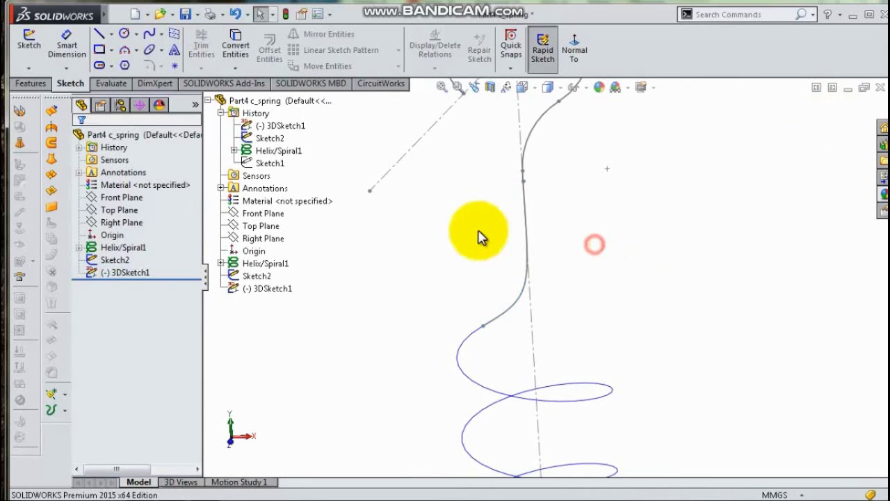
Start a new sketch on the Front Plane and view it face-on
scroll(626, 362, "up", 10)
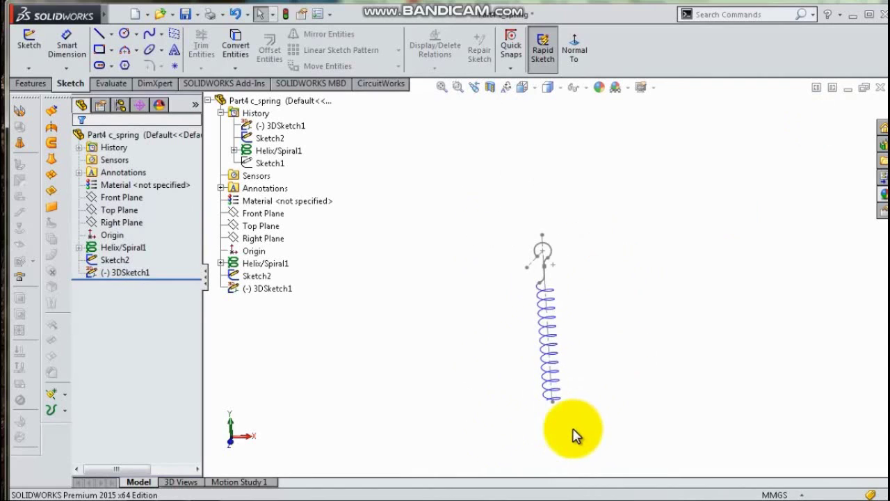
scroll(575, 435, "down", 3)
middle_click_drag(564, 431, 566, 382)
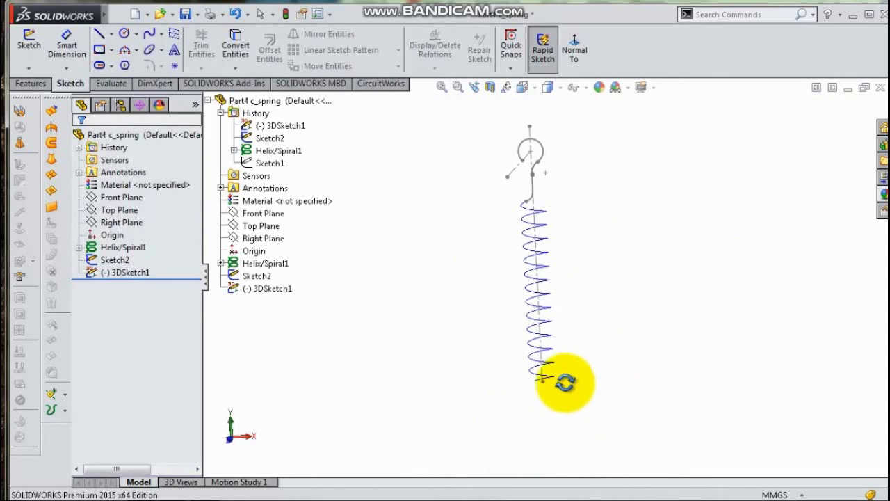
scroll(565, 384, "down", 2)
scroll(566, 374, "down", 2)
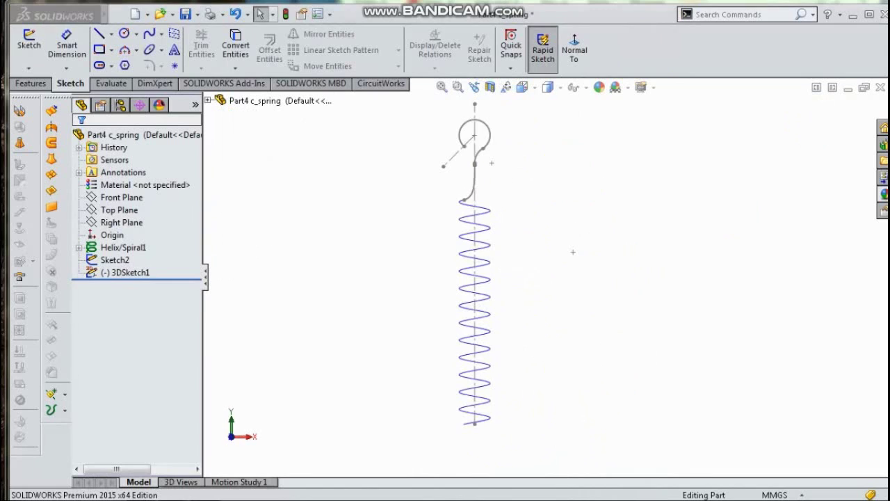
left_click(118, 222)
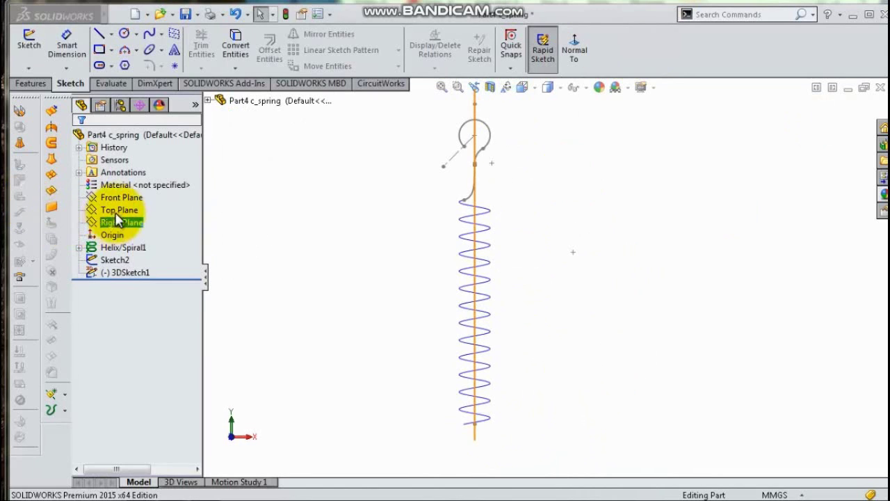
left_click(125, 197)
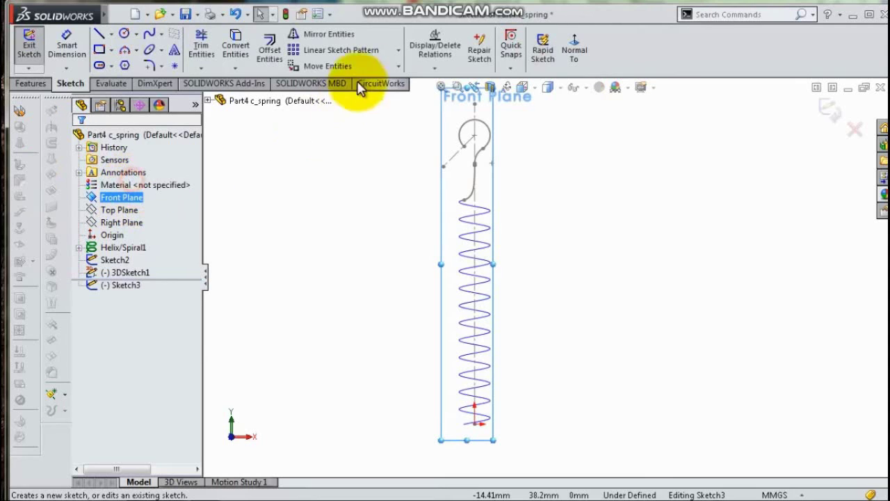
left_click(587, 59)
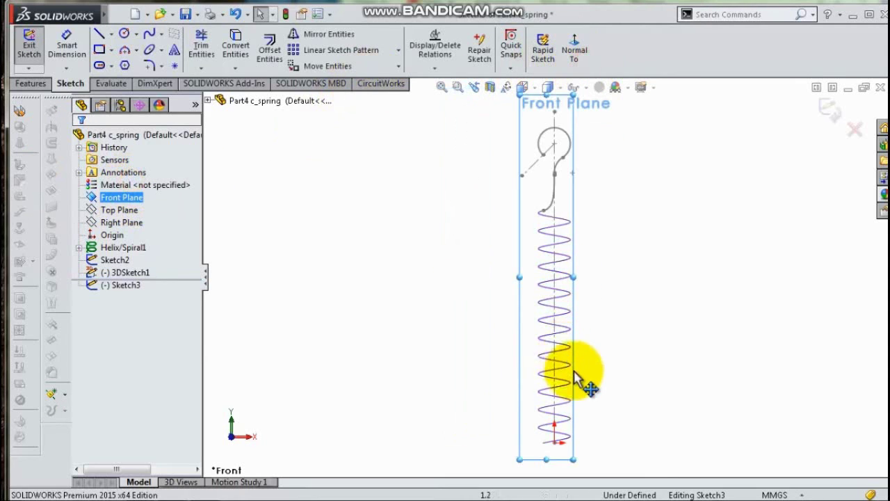
Draw a vertical centerline about 3.7 mm long straight down from the origin below the helix
scroll(576, 377, "down", 3)
scroll(547, 384, "down", 5)
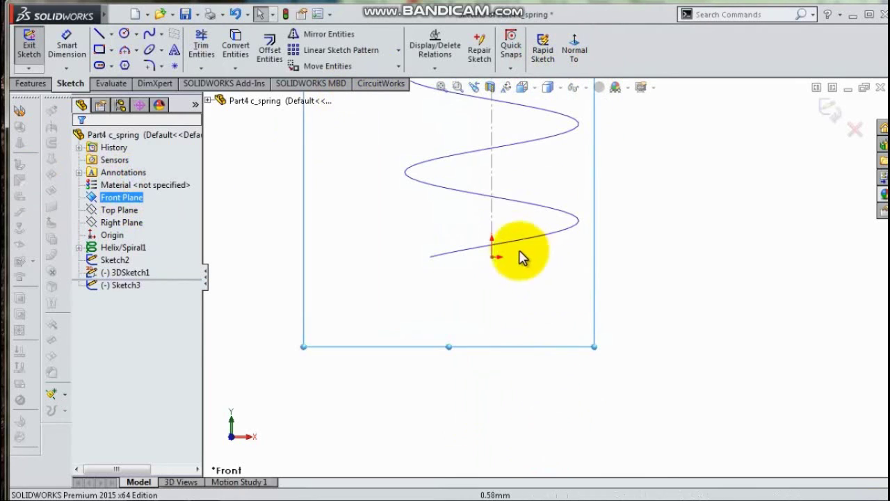
left_click(491, 258)
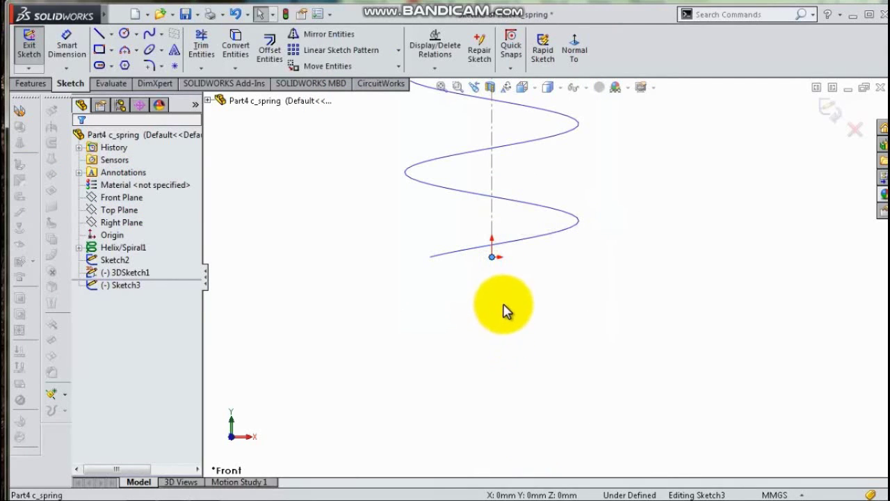
left_click(112, 34)
left_click(132, 61)
left_click(492, 257)
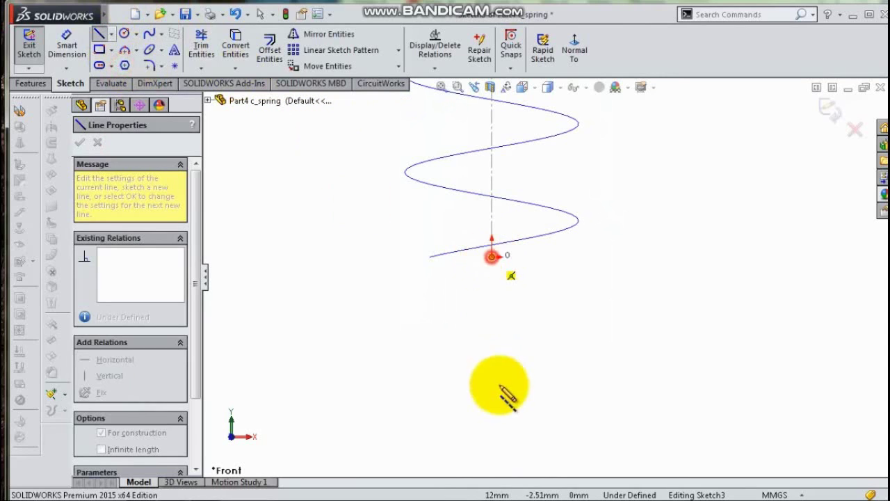
scroll(501, 415, "down", 2)
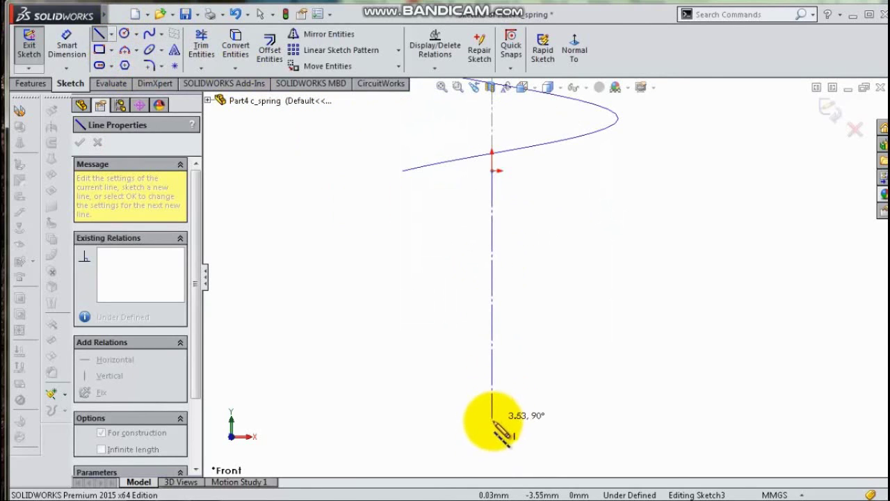
left_click(492, 429)
key("Escape")
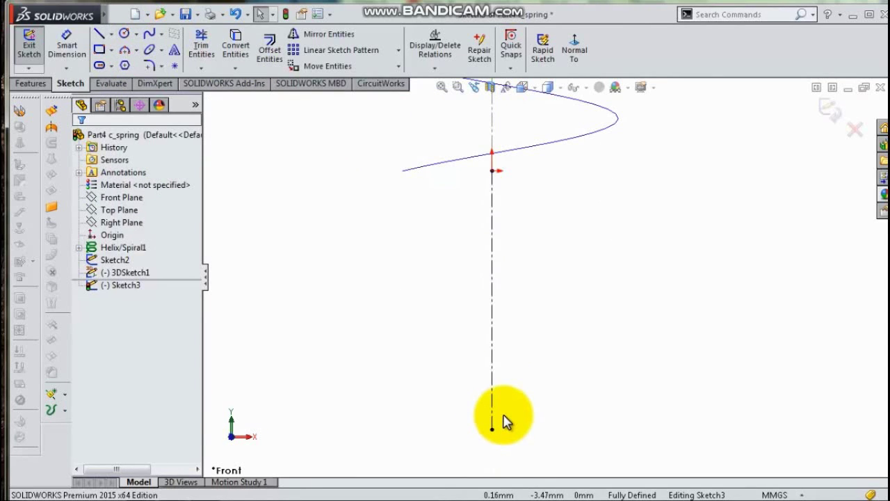
Draw a slanted centerline about 1.4 mm long starting on the lower part of the vertical centerline
scroll(549, 351, "up", 1)
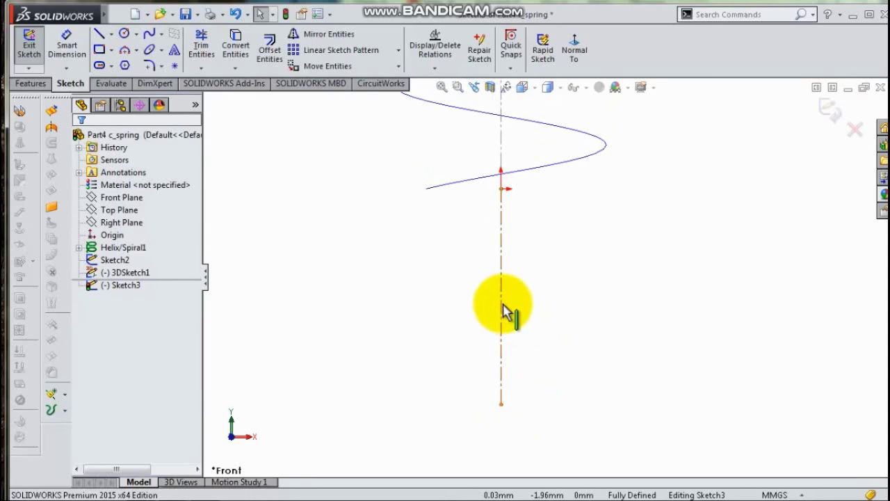
key("s")
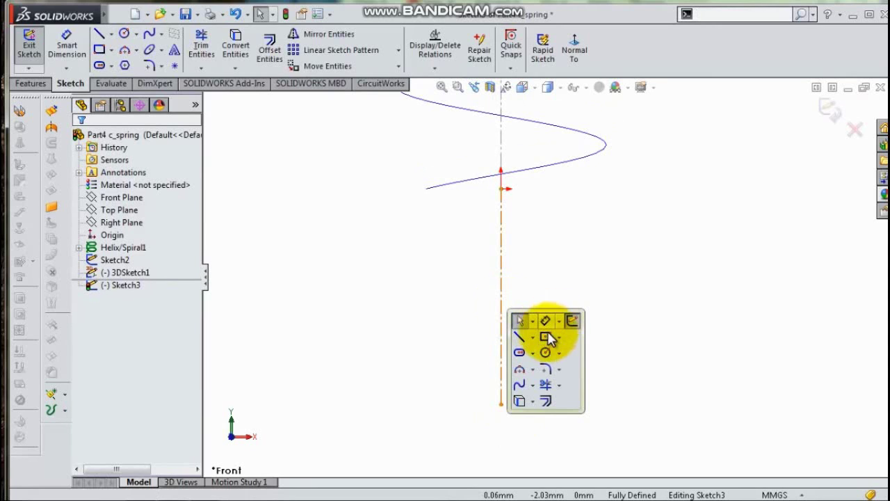
left_click(532, 338)
left_click(543, 367)
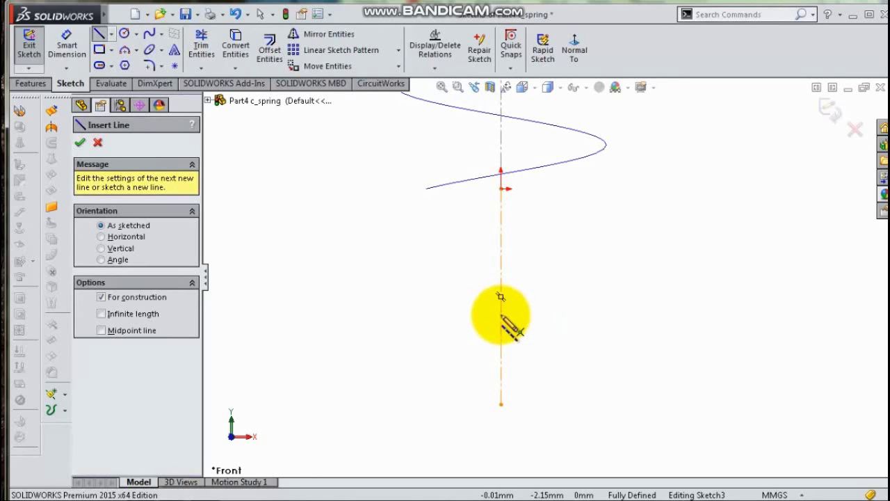
left_click(501, 314)
Dimension the angle between the slanted and vertical centerlines as 45°
key("s")
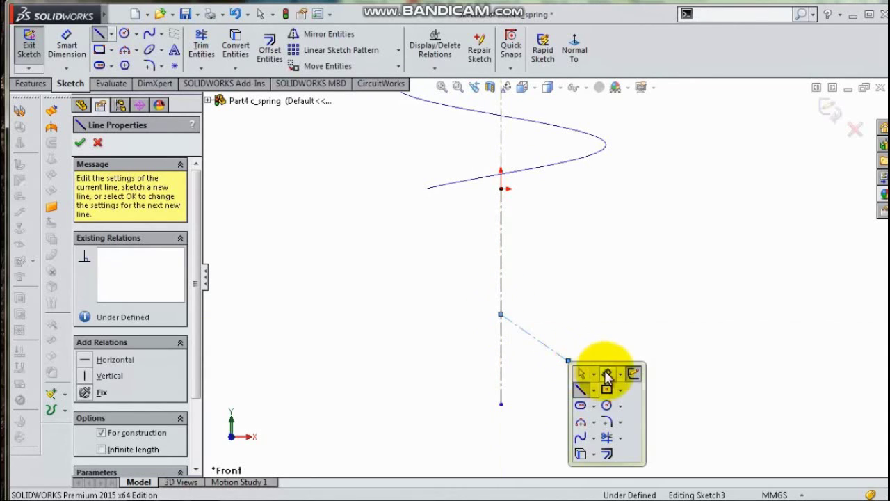
left_click(606, 375)
left_click(544, 348)
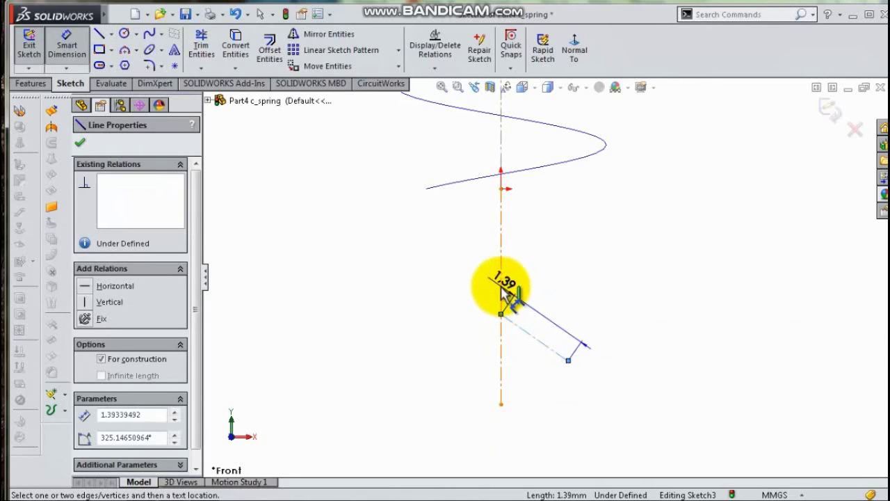
left_click(501, 293)
left_click(532, 277)
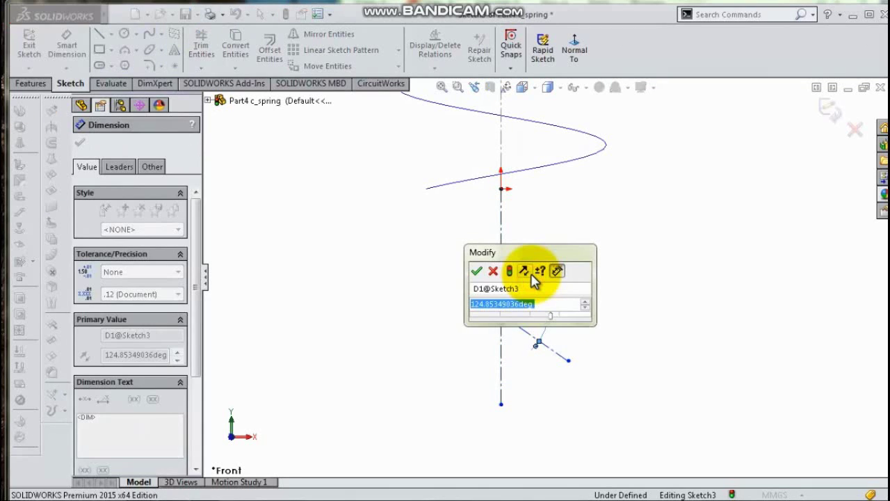
type("45")
key("Return")
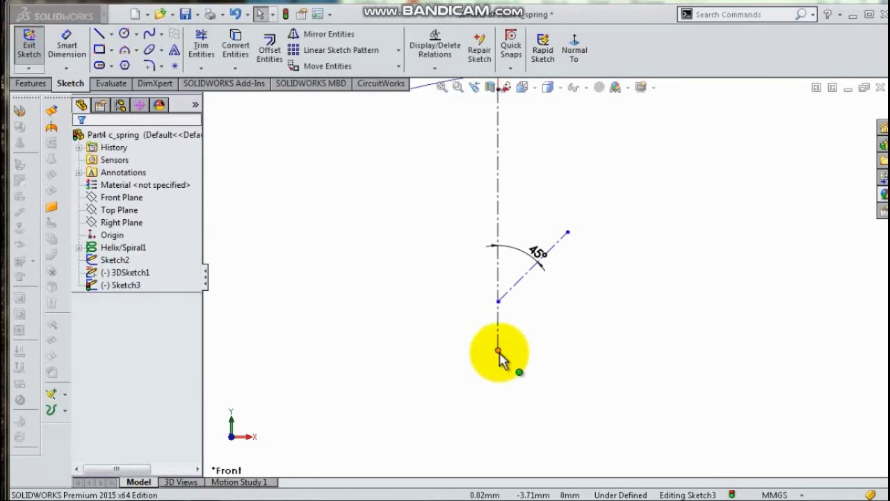
Stretch the vertical centerline to about 5.1 mm and set the slanted centerline's start 6.4 mm below the origin
left_click_drag(499, 352, 506, 450)
scroll(560, 341, "up", 4)
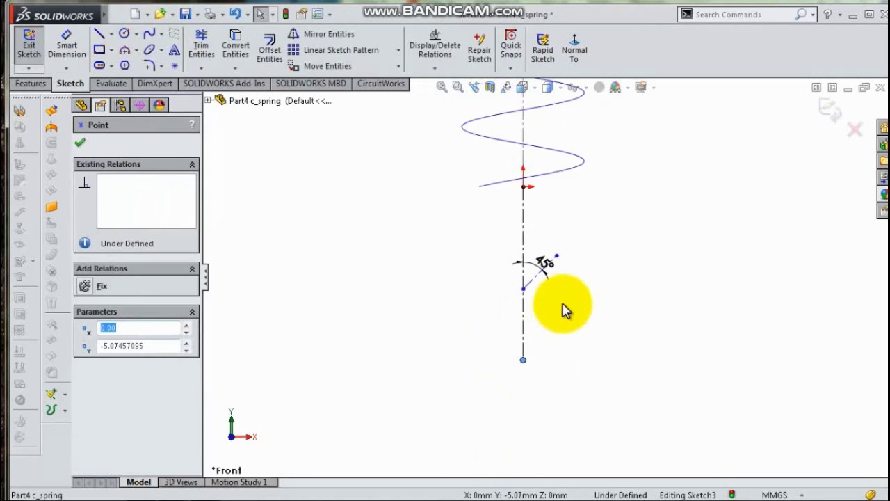
scroll(567, 307, "down", 2)
key("s")
left_click(614, 303)
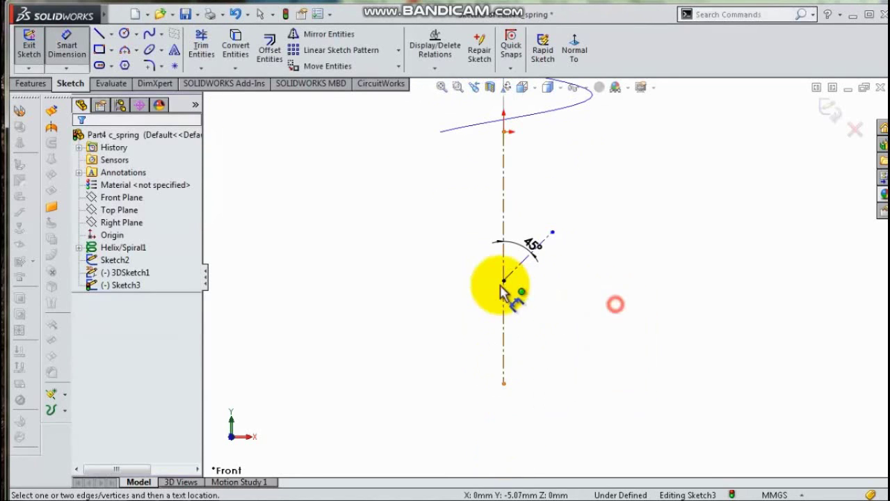
left_click(504, 281)
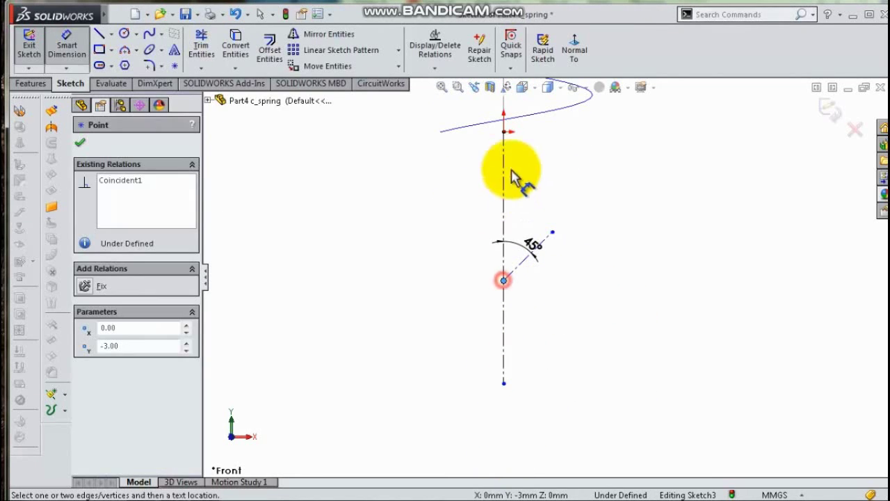
left_click(503, 131)
left_click(361, 178)
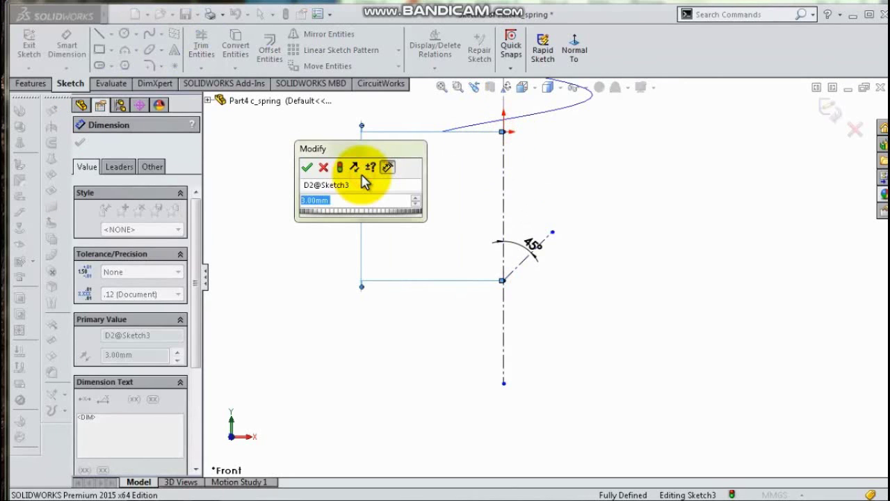
type("6,4")
key("Return")
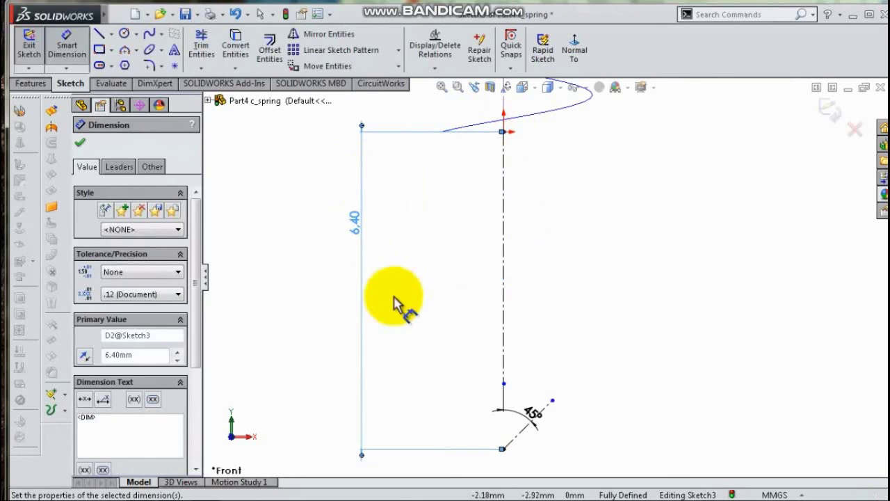
Extend the vertical centerline's lower end so it coincides with the slanted centerline's start point
left_click(624, 385)
scroll(584, 418, "up", 2)
scroll(571, 387, "down", 4)
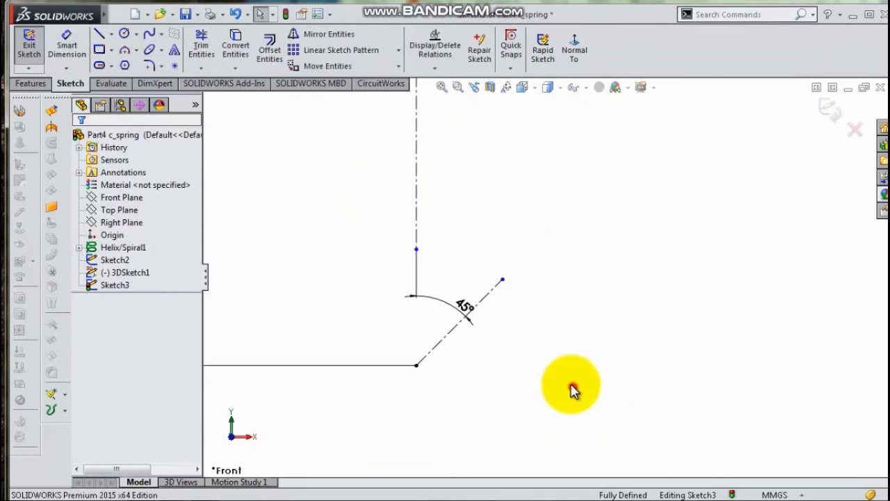
left_click_drag(418, 306, 419, 367)
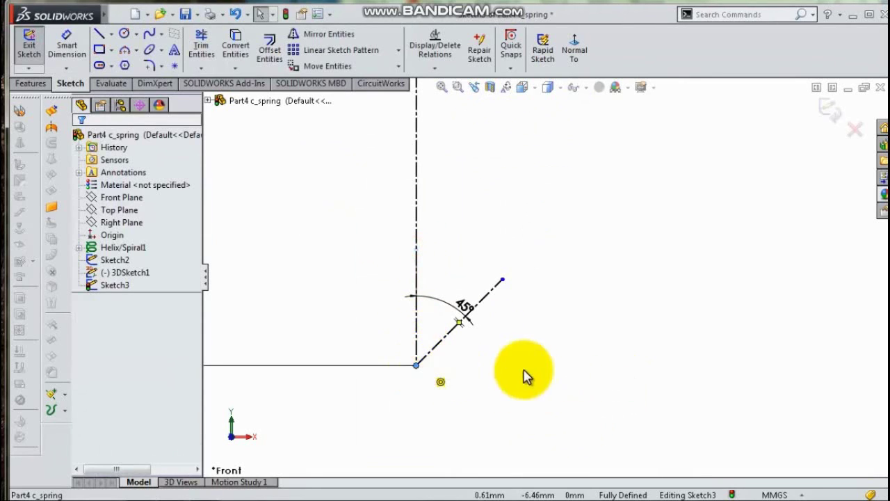
scroll(551, 279, "up", 4)
scroll(553, 223, "up", 2)
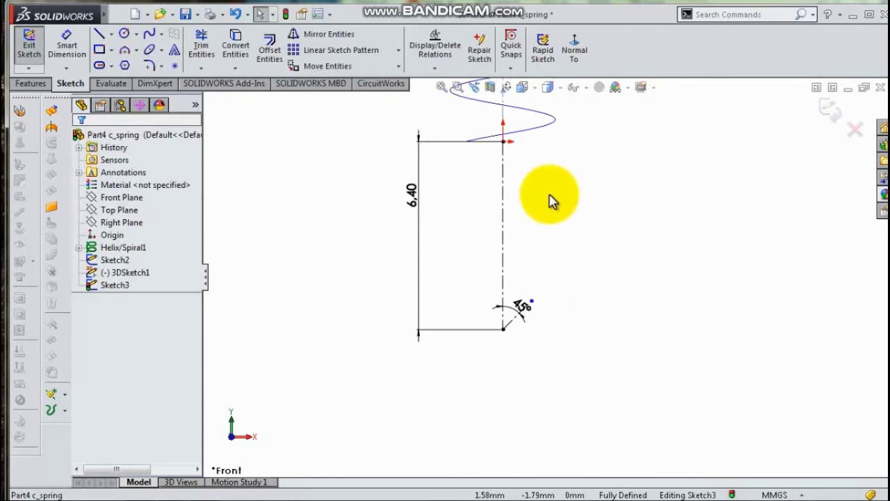
Sketch the lower hook from a 0.54 mm vertical line on the centerline, a tangent arc of about 1.24 mm radius and a reversed arc of about 1.96 mm radius
left_click(99, 38)
left_click(503, 202)
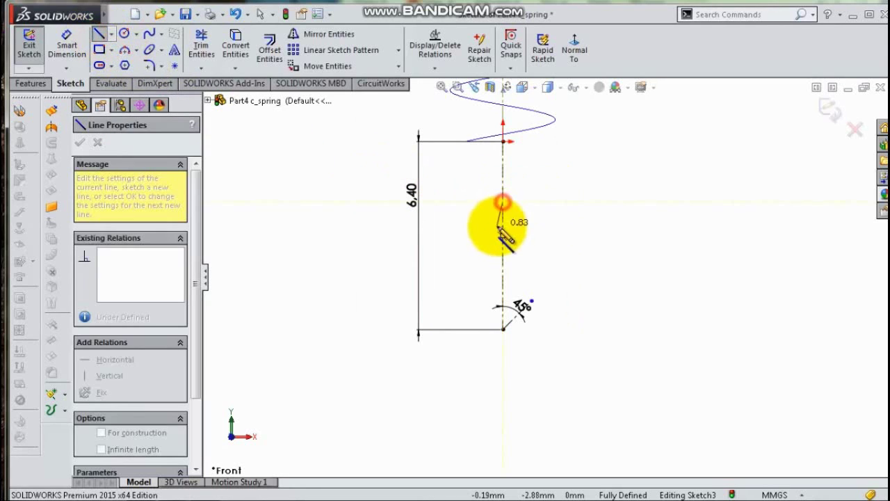
left_click(503, 217)
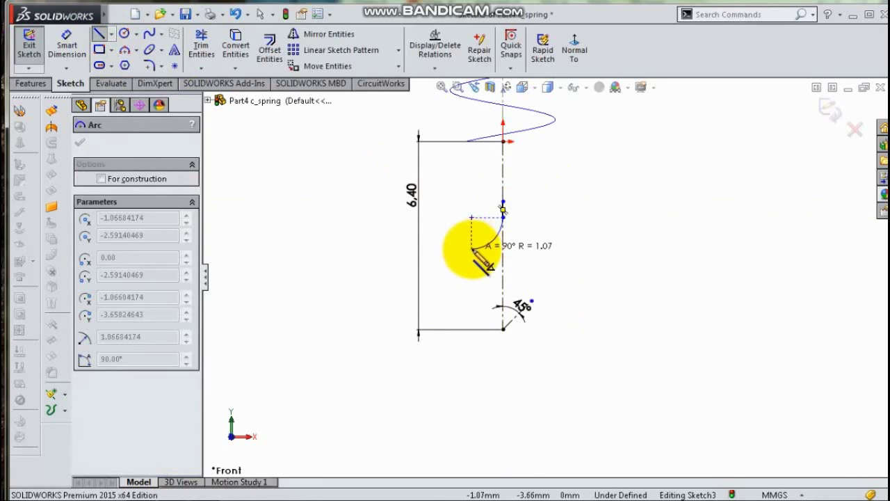
left_click(482, 251)
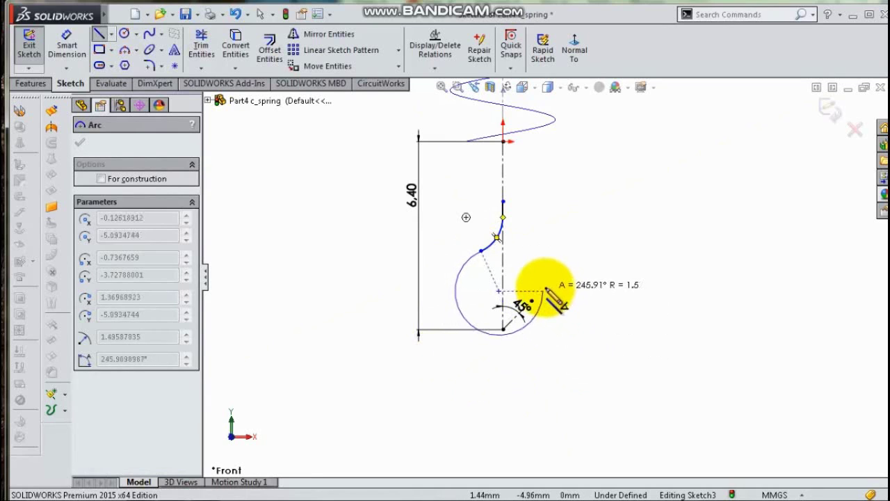
left_click(562, 319)
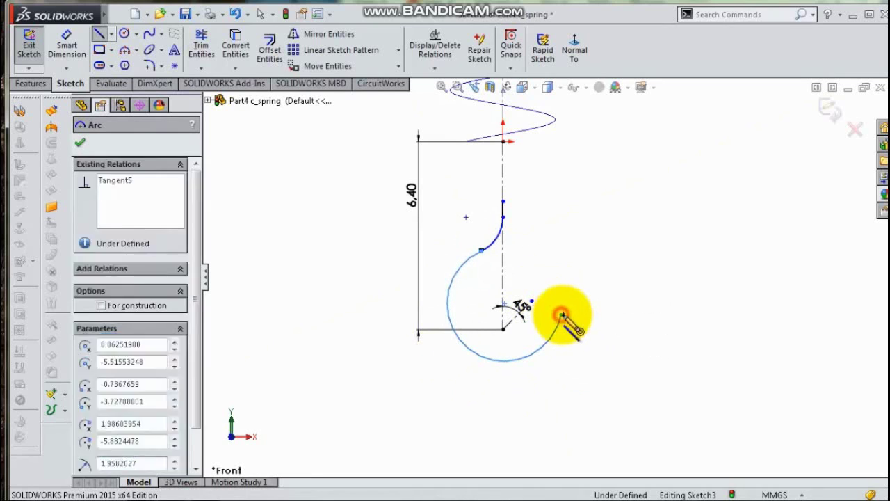
key("Escape")
Dimension the lower hook's short vertical line to 0.25 mm
scroll(556, 267, "down", 2)
key("s")
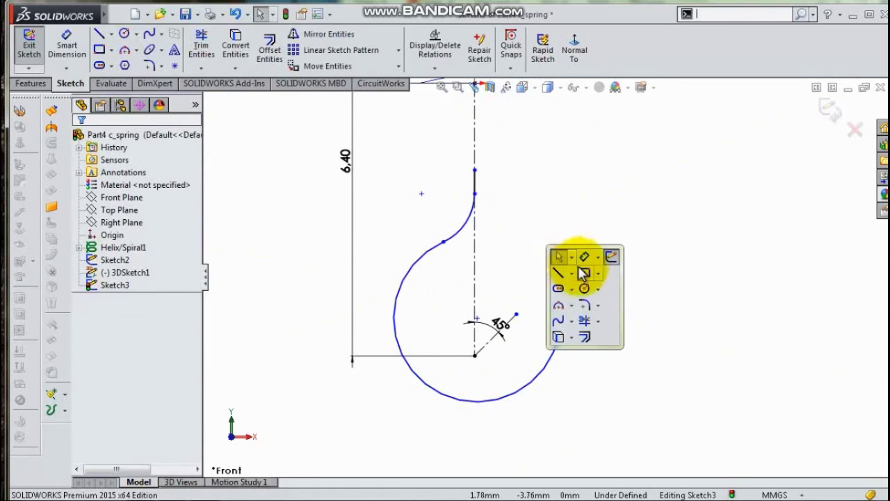
left_click(569, 258)
left_click(475, 182)
left_click(496, 185)
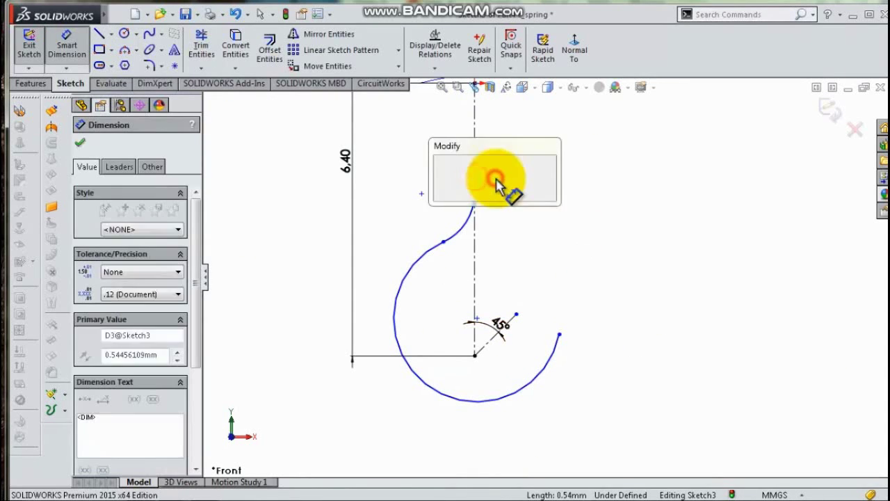
type("0.25")
key("Return")
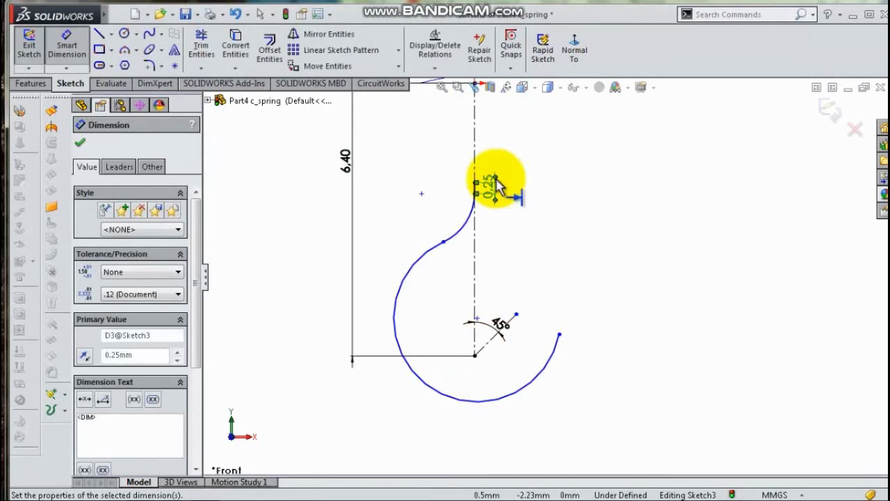
Dimension the small arc below the short vertical line with a 2 mm radius
left_click(466, 221)
left_click(462, 216)
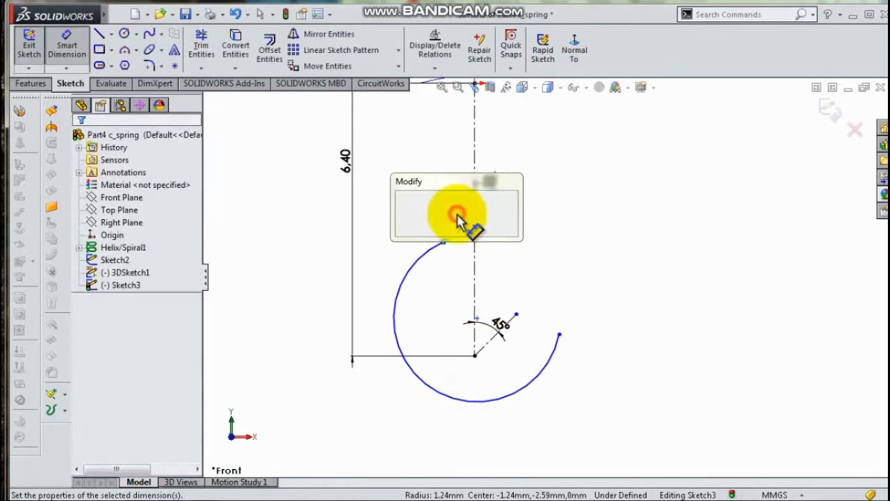
key("Return")
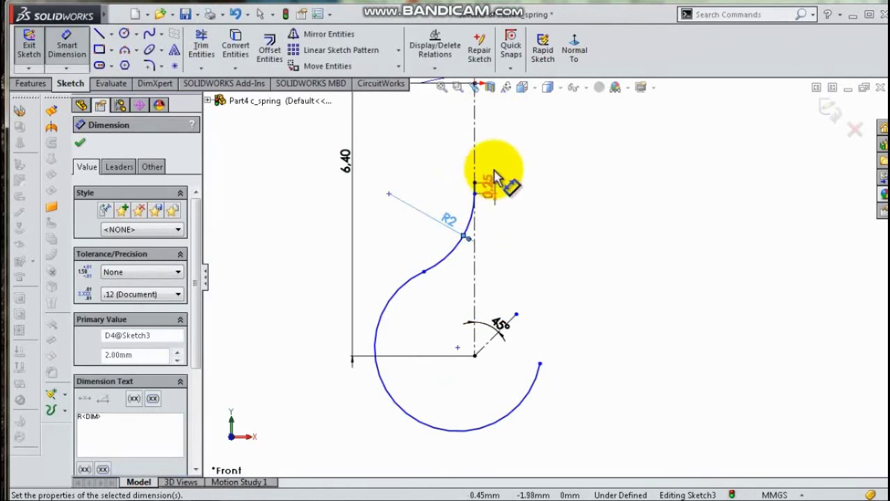
Dimension the vertical distance from the origin to the upper end of the hook's short vertical line as 3 mm
scroll(494, 178, "up", 2)
scroll(498, 177, "down", 3)
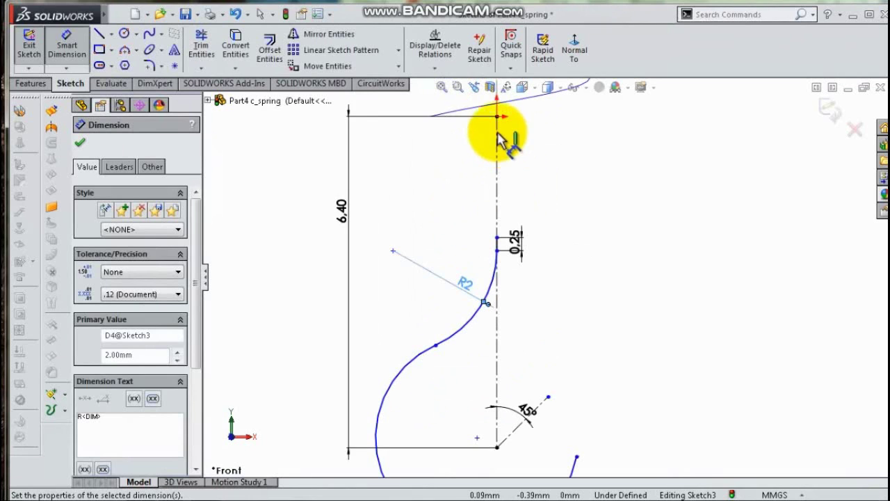
left_click(496, 249)
left_click(497, 238)
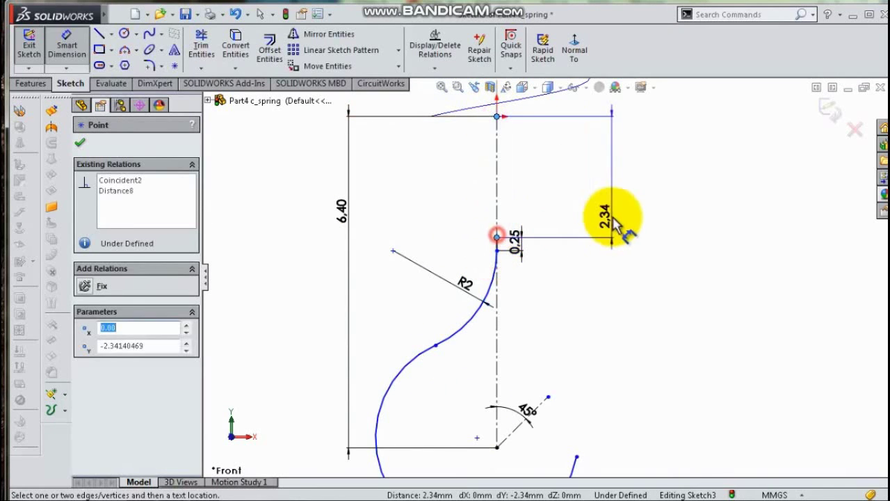
left_click(612, 217)
type("3")
key("Return")
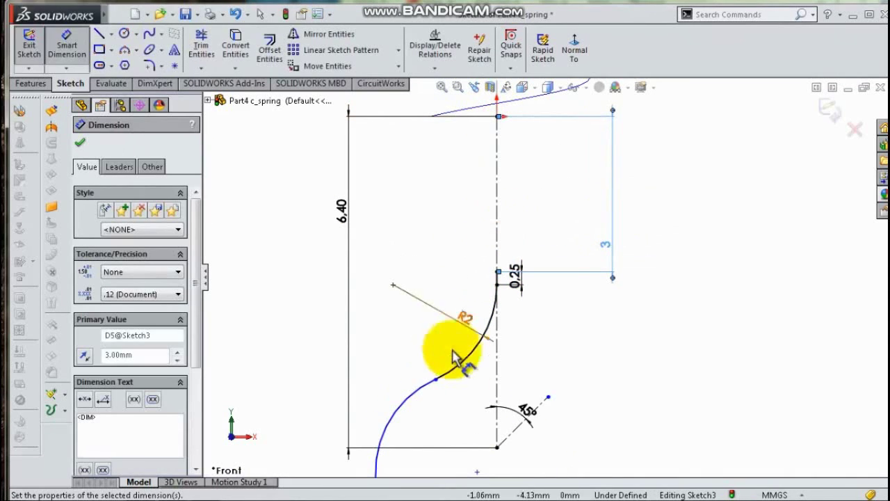
scroll(456, 356, "up", 4)
scroll(510, 399, "down", 2)
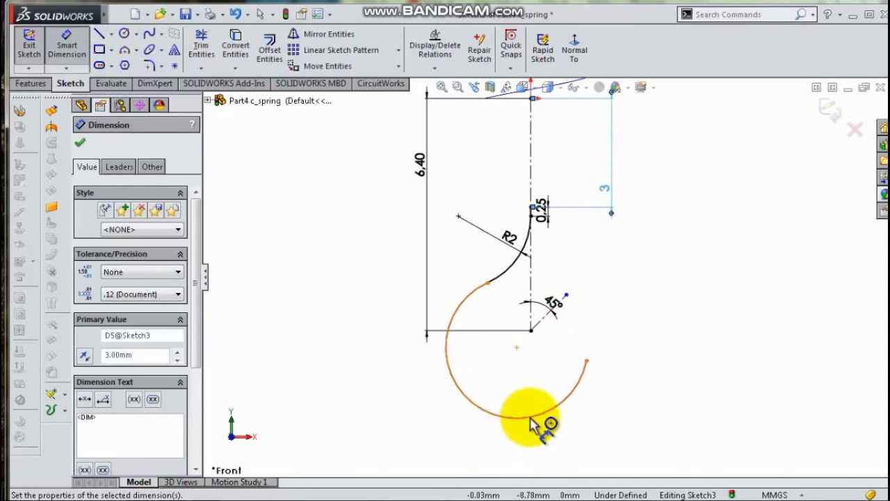
key("Escape")
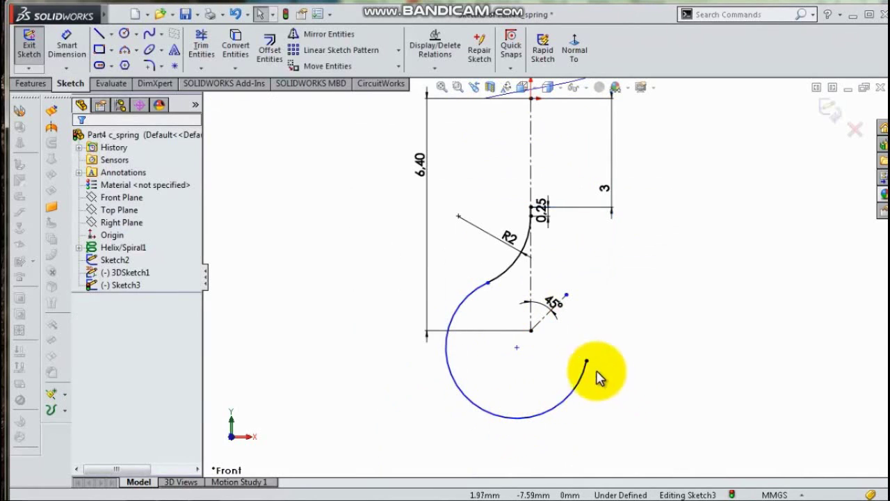
Merge the large hook arc's center point with the lower end of the vertical centerline
left_click(516, 347)
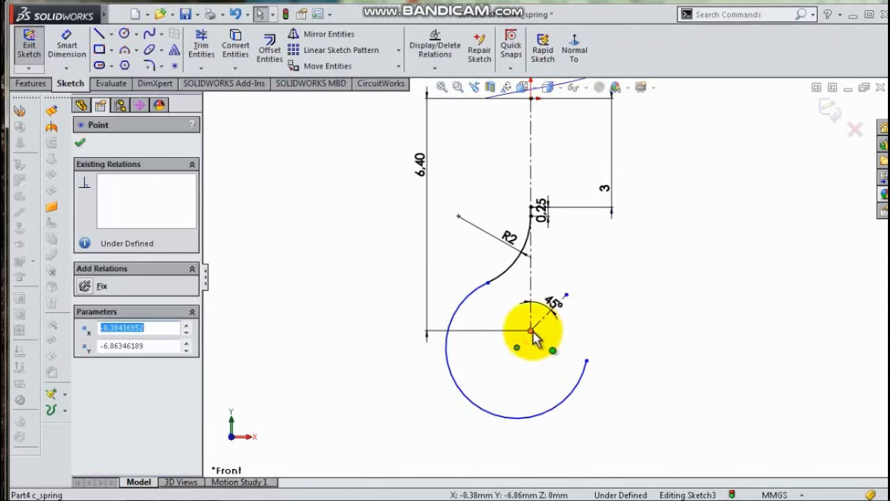
left_click(531, 329, "ctrl")
left_click(617, 271)
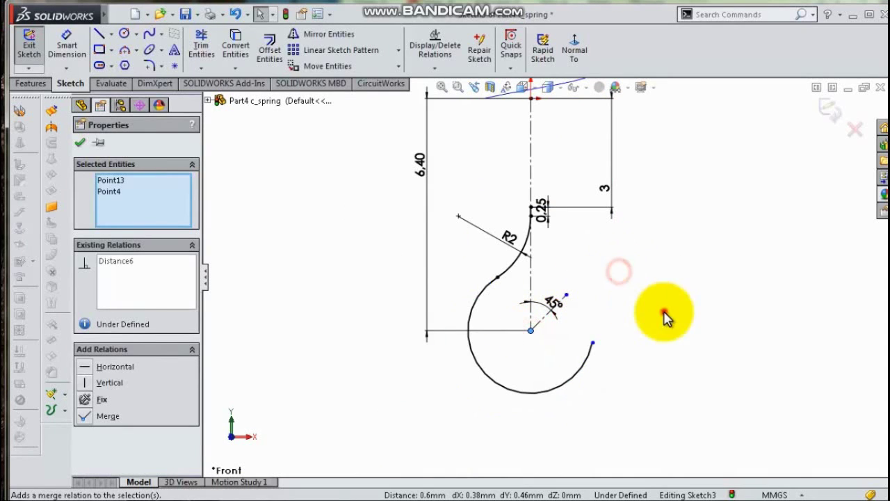
left_click(664, 313)
Merge the large hook arc's open end with the free end of the 45° slanted centerline
left_click(592, 343)
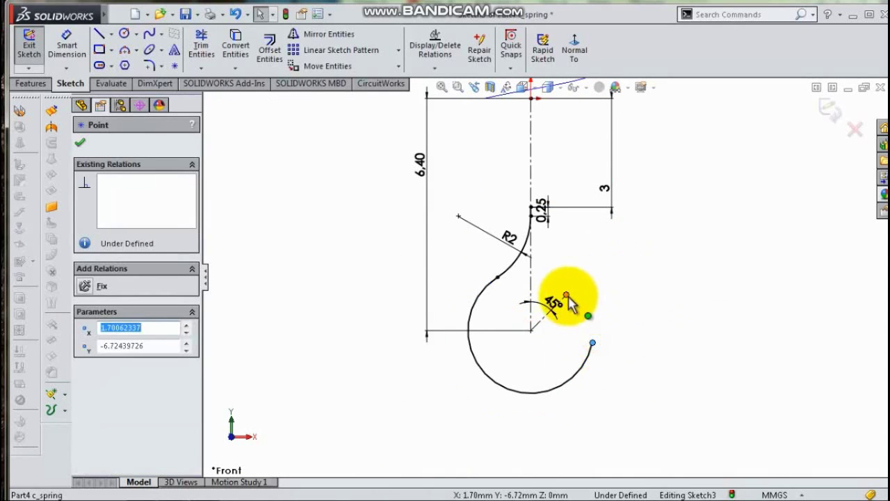
scroll(565, 306, "up", 4)
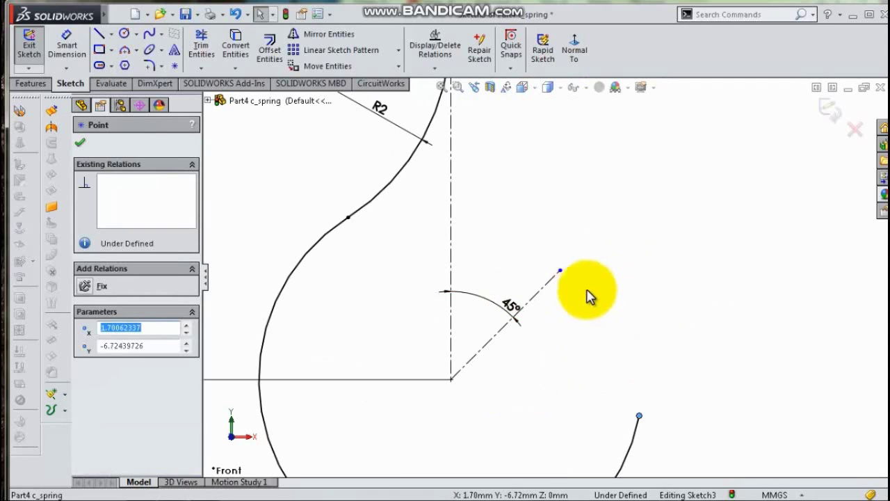
left_click(562, 272, "ctrl")
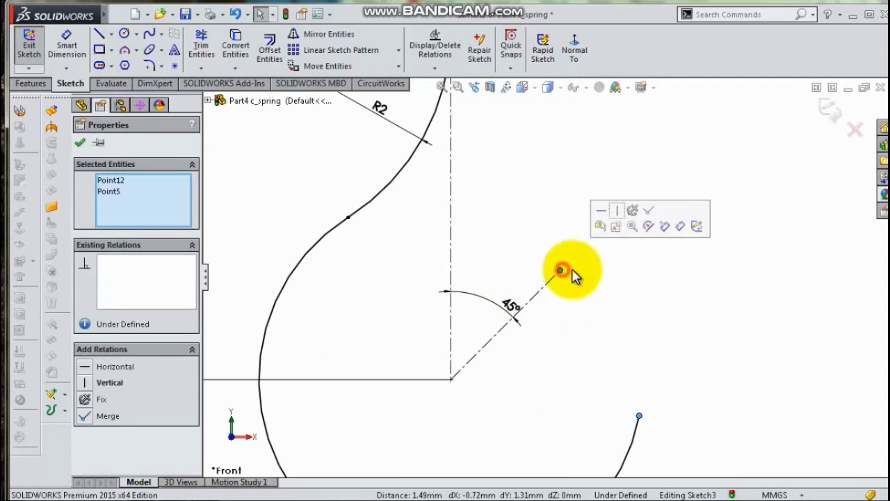
left_click(647, 214)
left_click(675, 243)
key("f")
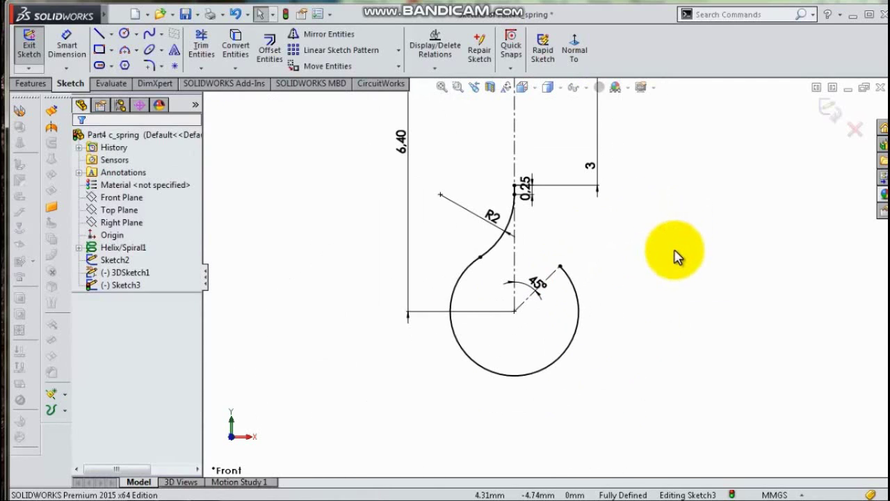
Delete the 6.40 mm vertical dimension between the origin and the large arc's center
scroll(650, 192, "down", 3)
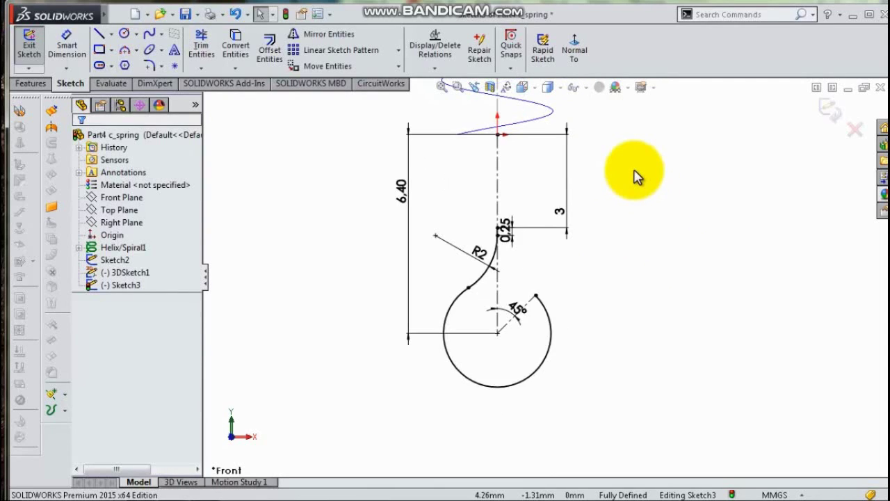
scroll(638, 176, "up", 1)
scroll(637, 177, "down", 1)
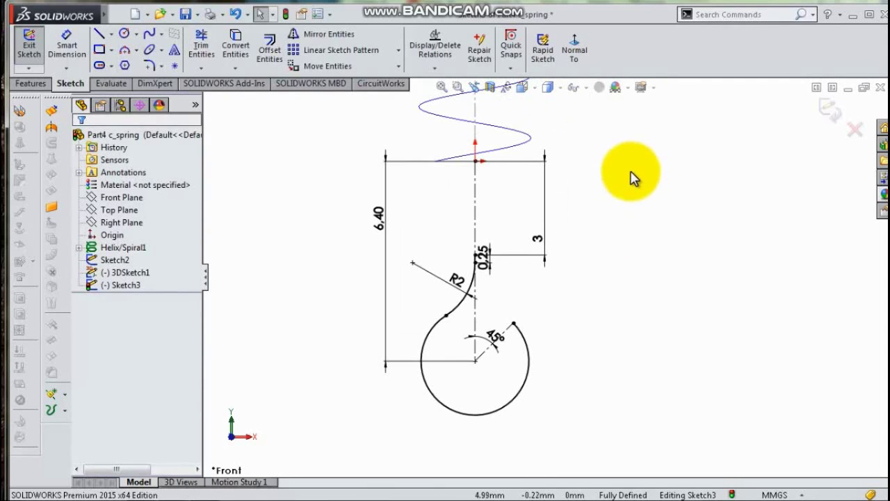
scroll(635, 184, "down", 1)
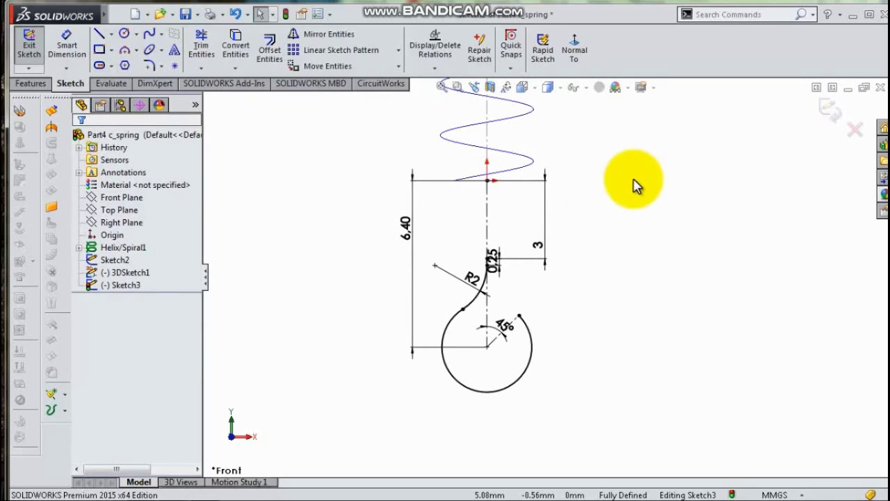
left_click(61, 61)
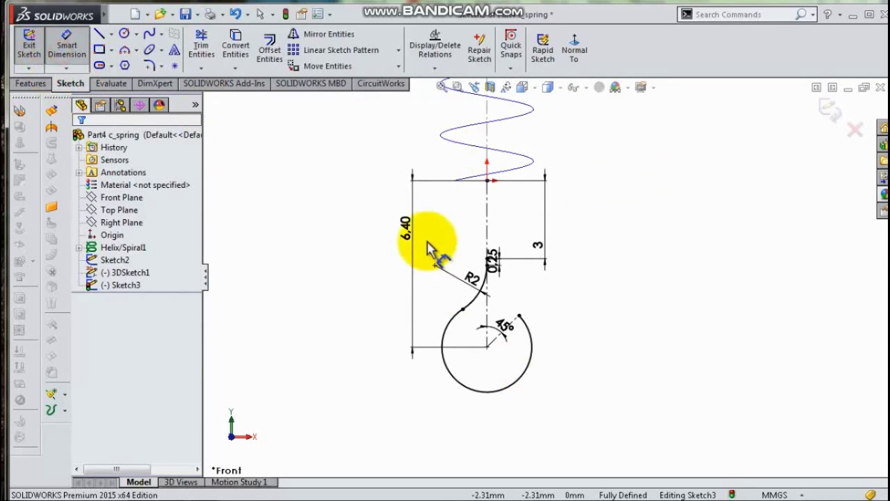
key("Escape")
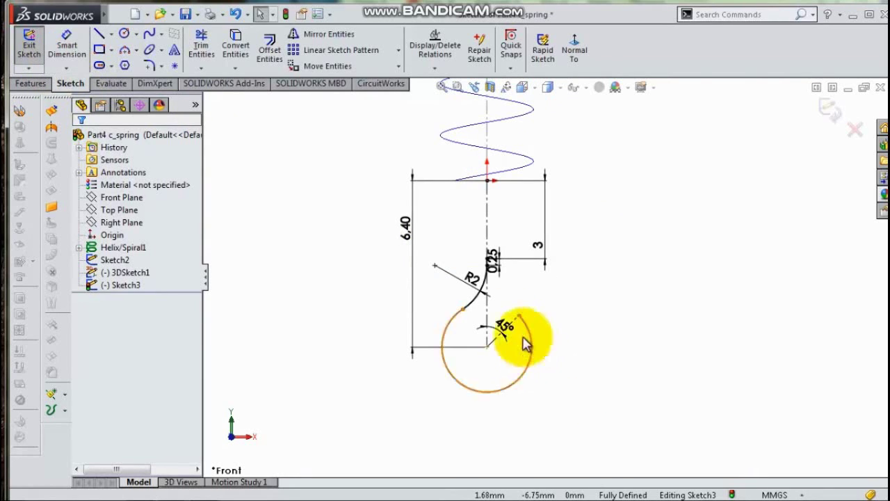
left_click(413, 240)
key("Delete")
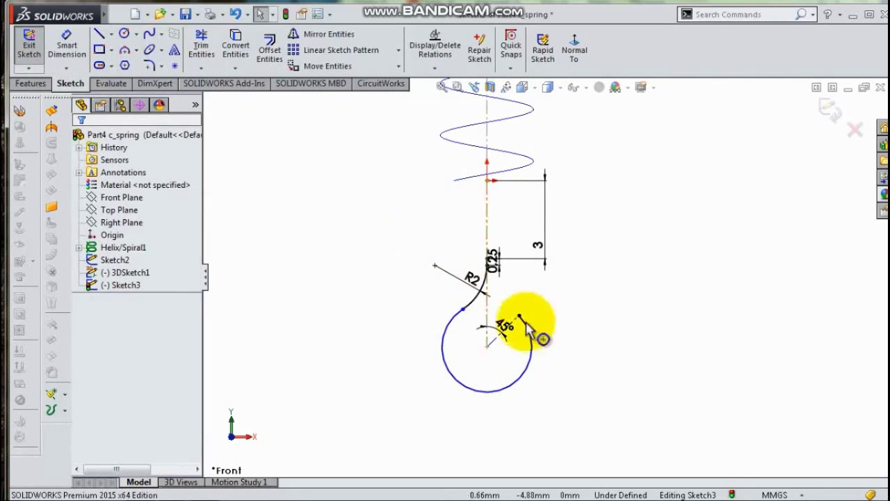
Dimension the large hook arc with a 1.8 mm radius
key("s")
left_click(594, 366)
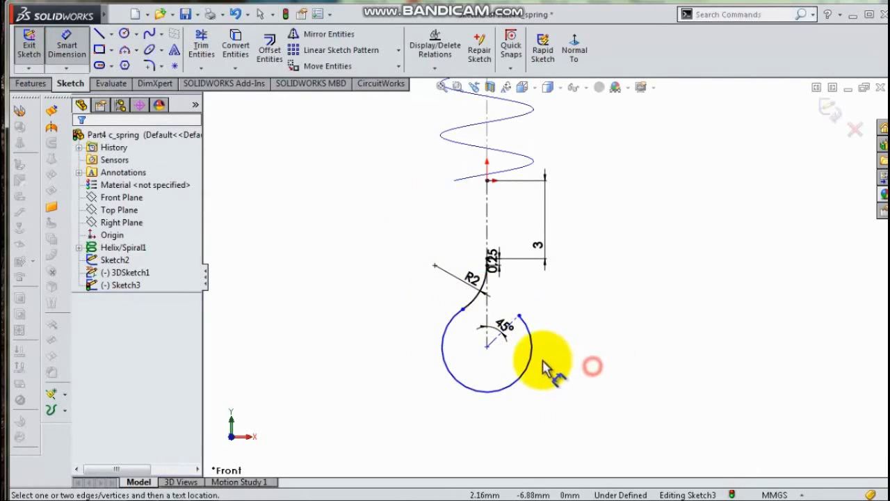
left_click(533, 357)
left_click(574, 371)
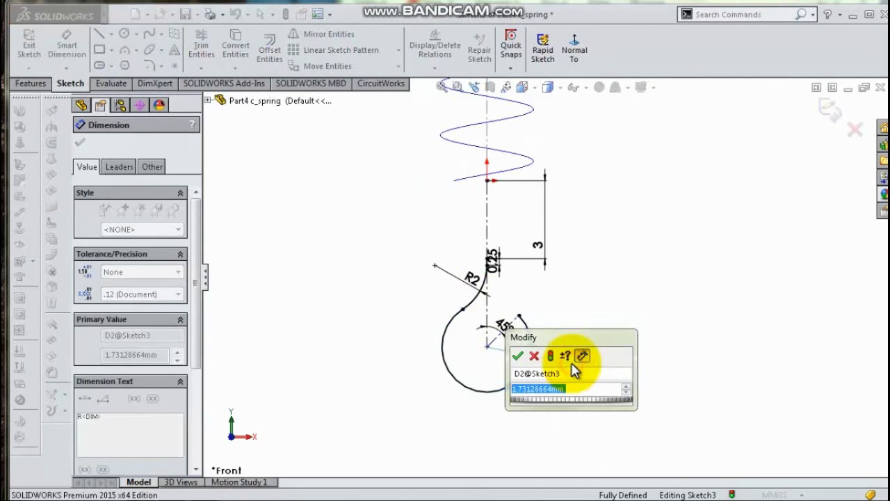
type("1")
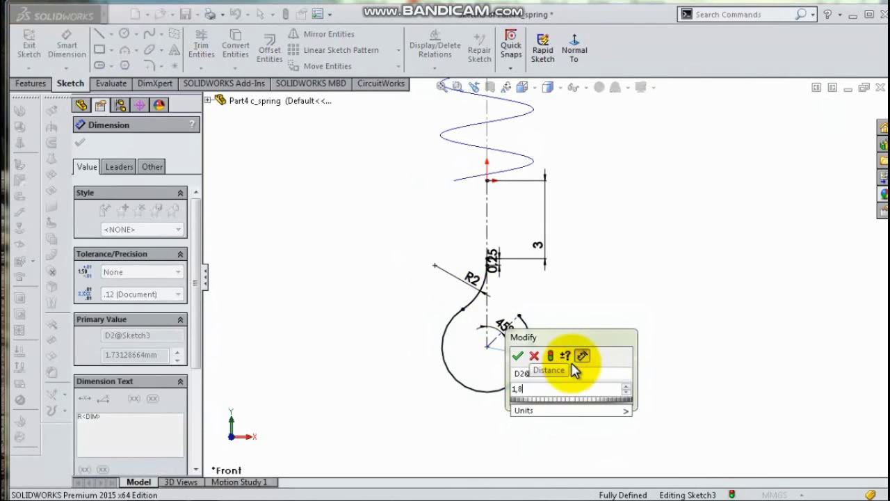
type(",8")
key("Return")
left_click(581, 317)
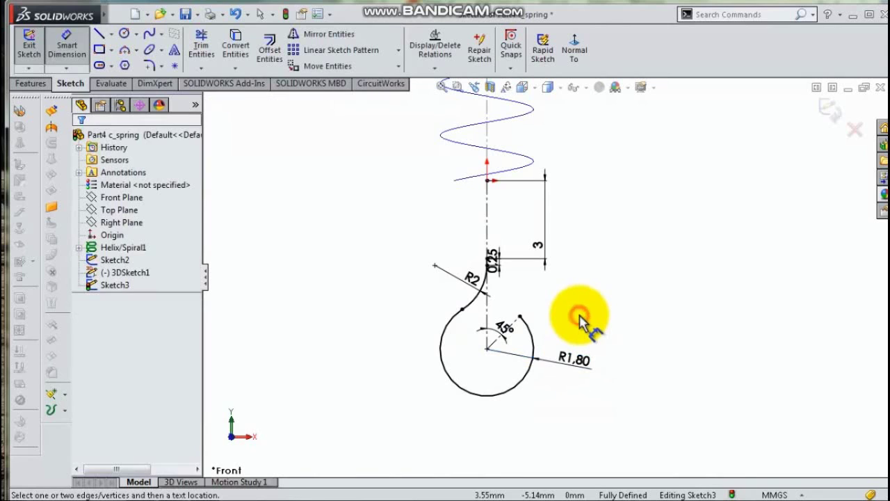
Finish and exit the lower hook sketch
scroll(585, 306, "up", 3)
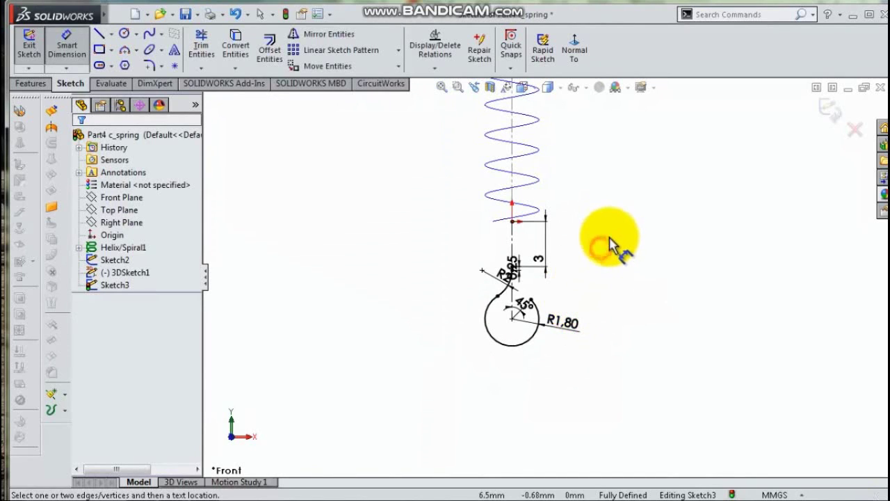
middle_click_drag(638, 275, 559, 305)
scroll(558, 303, "up", 2)
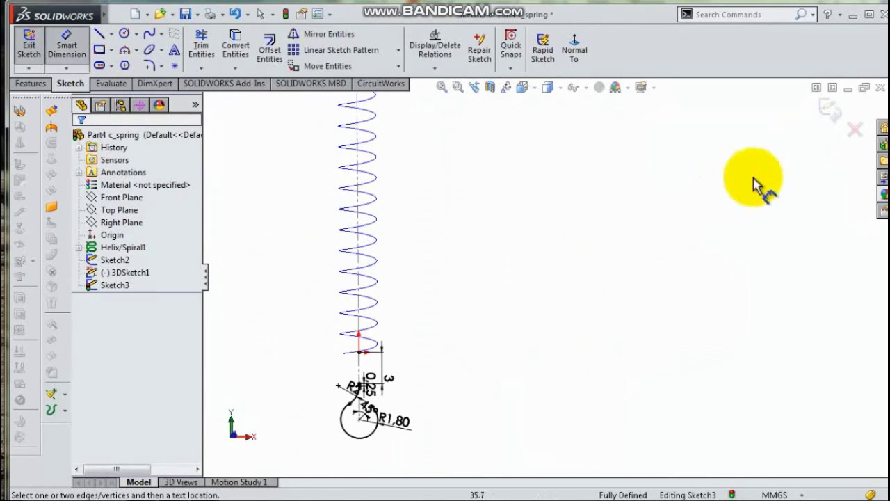
left_click(815, 114)
In a new 3D sketch, draw a two-point spline from the helix's lower end to the top of the hook's short vertical line
scroll(411, 383, "down", 5)
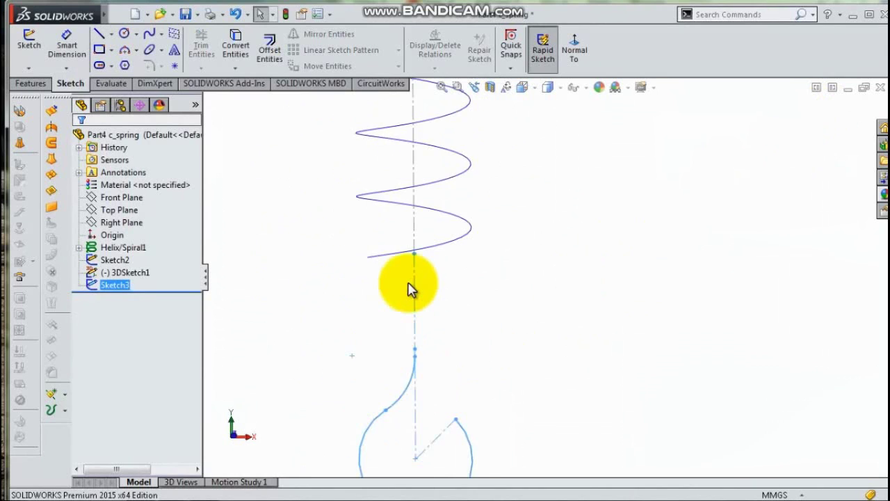
scroll(409, 288, "down", 1)
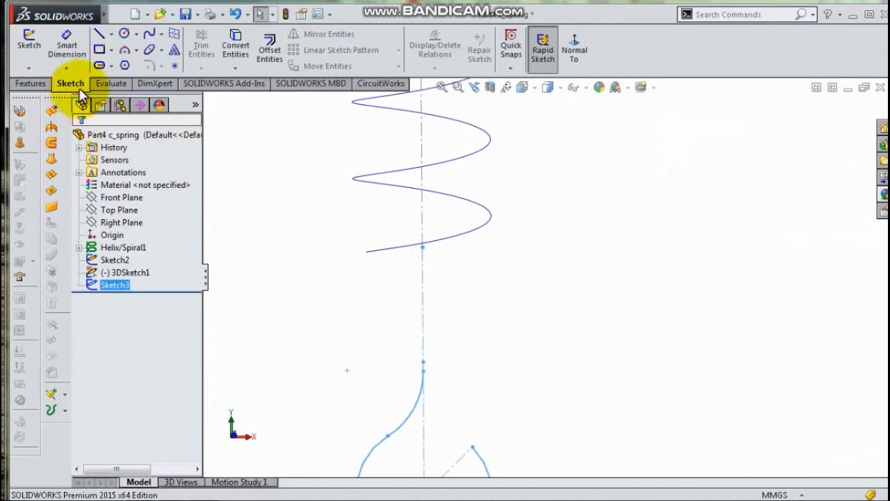
left_click(623, 139)
left_click(28, 68)
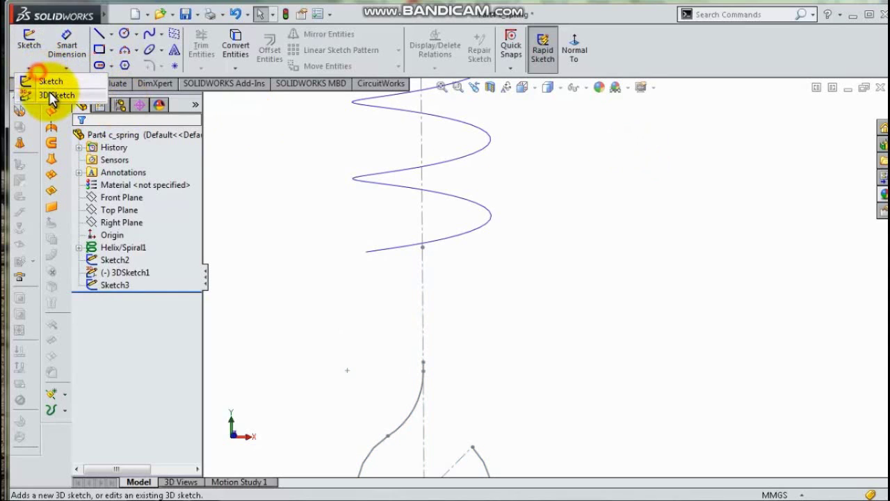
left_click(48, 95)
left_click(151, 35)
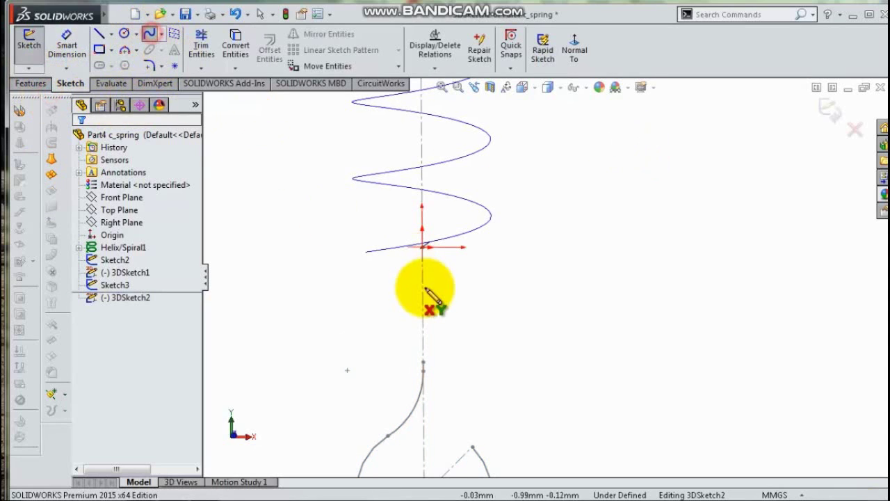
left_click(366, 255)
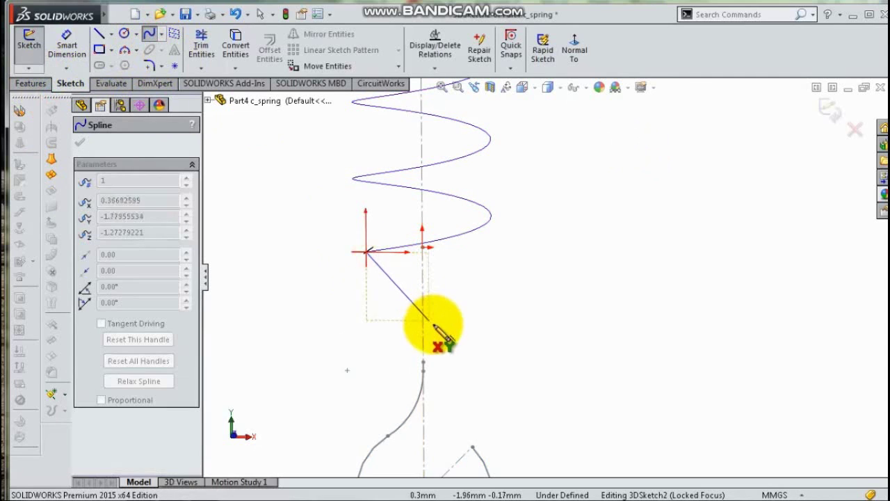
scroll(435, 327, "down", 4)
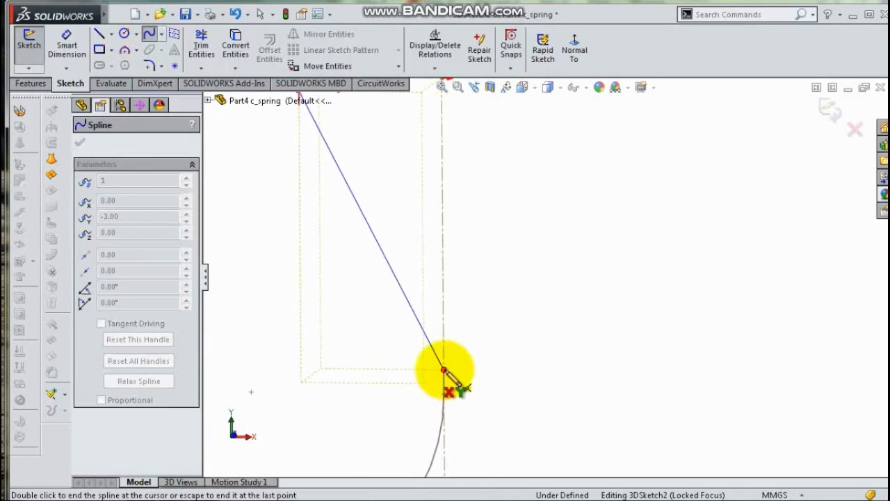
double_click(443, 369)
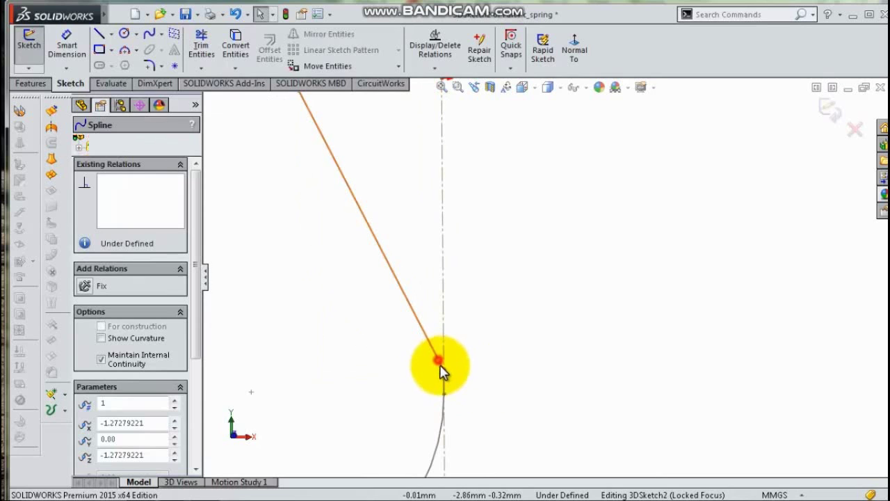
Make the spline tangent to the lower hook's short vertical line
left_click(445, 387, "ctrl")
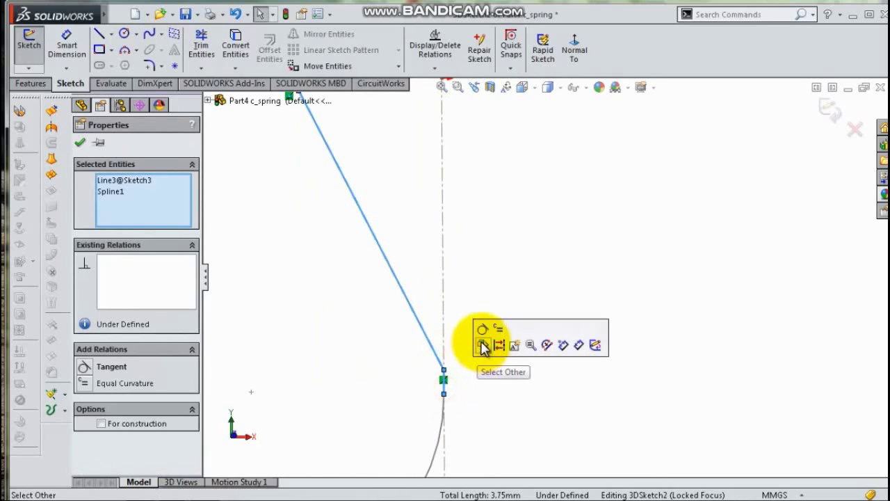
left_click(484, 345)
left_click(487, 300)
scroll(354, 202, "up", 7)
scroll(477, 159, "down", 5)
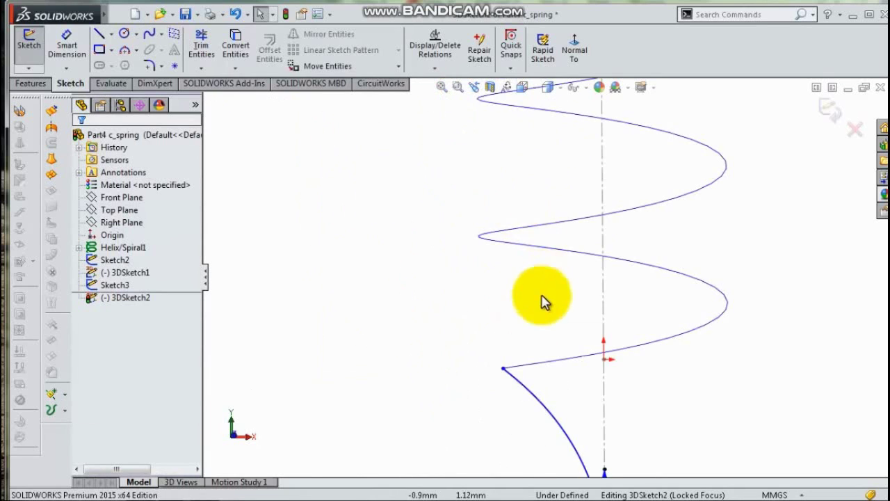
Make the spline's upper end tangent to the helix
left_click(519, 390)
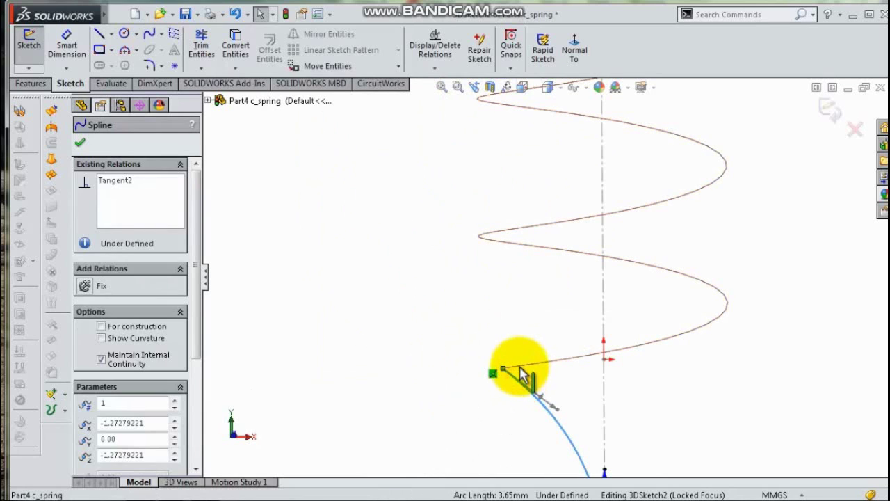
left_click(514, 371, "ctrl")
left_click(560, 308)
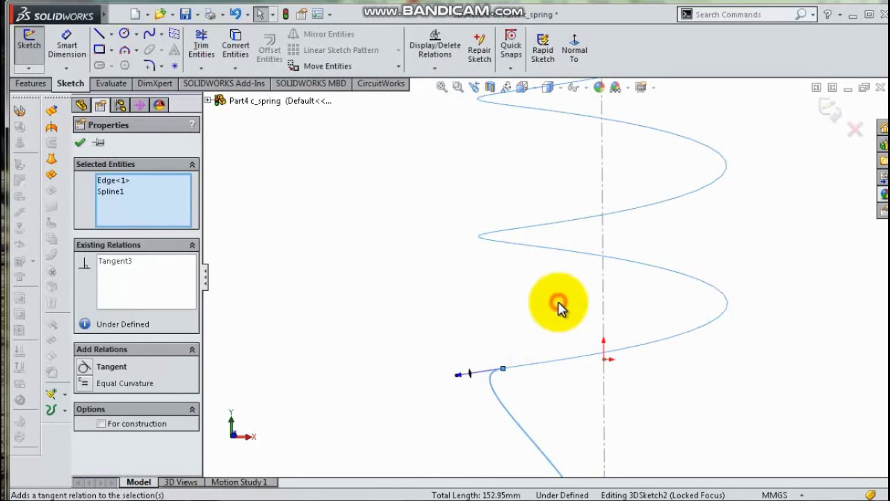
scroll(646, 390, "up", 3)
left_click(640, 375)
scroll(517, 370, "down", 5)
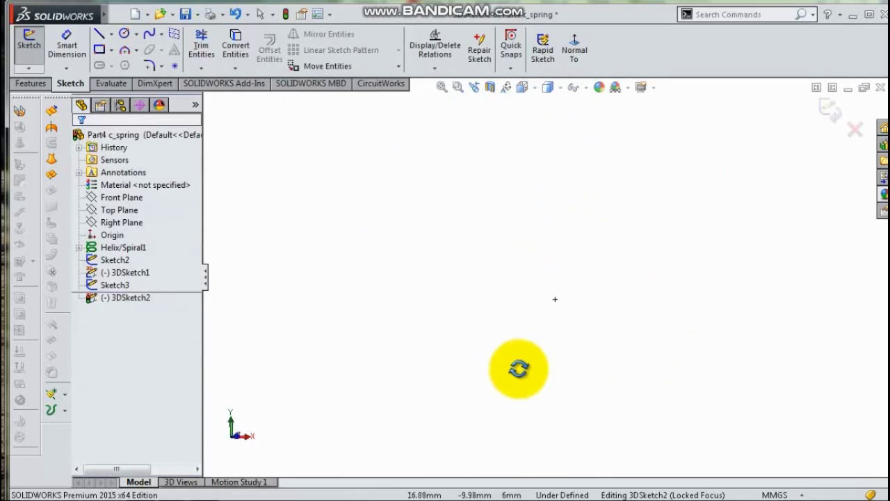
Exit the lower spline's 3D sketch and save the part
scroll(623, 236, "up", 8)
scroll(320, 201, "down", 10)
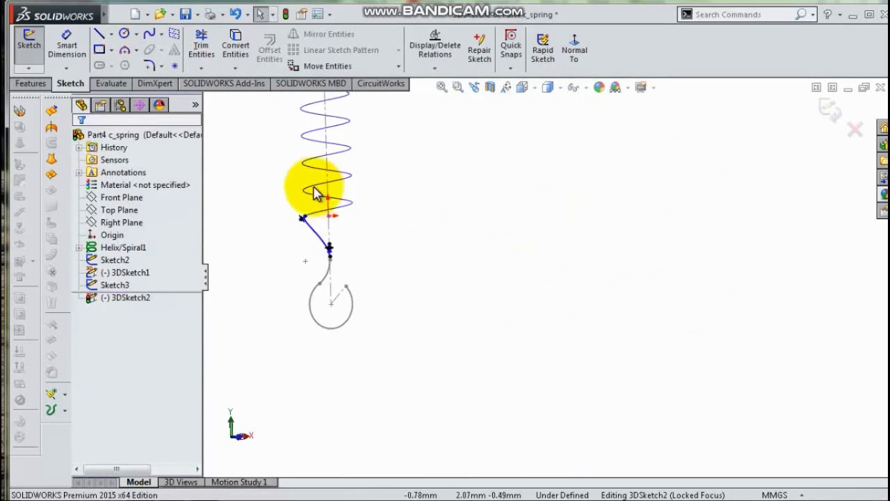
left_click(826, 108)
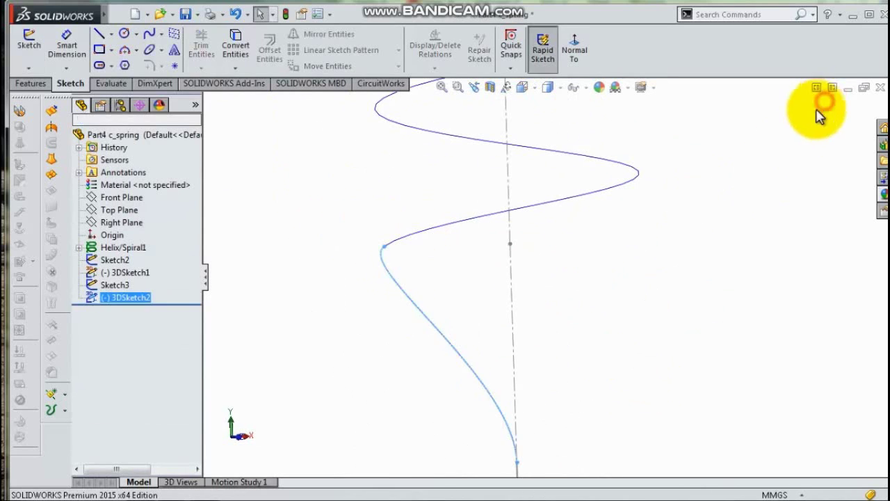
left_click(188, 16)
Create a composite curve joining the helix, both hook sketches and both 3D spline sketches
left_click(27, 83)
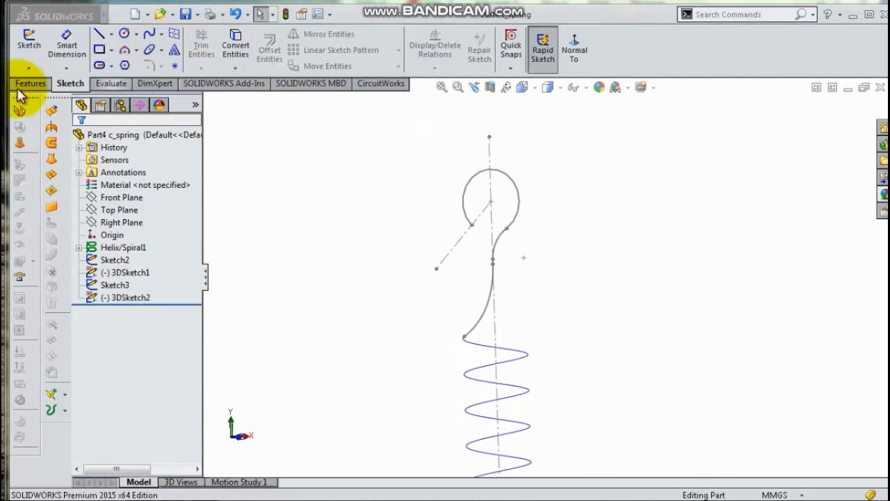
left_click(25, 84)
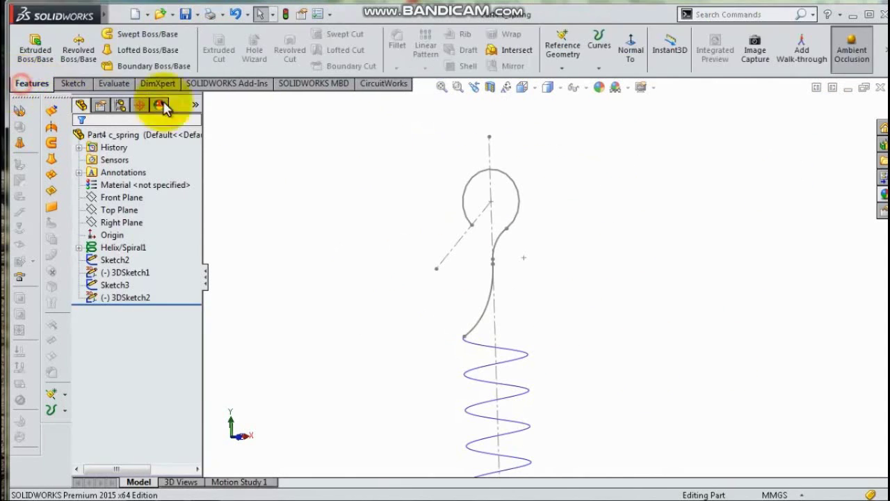
left_click(597, 67)
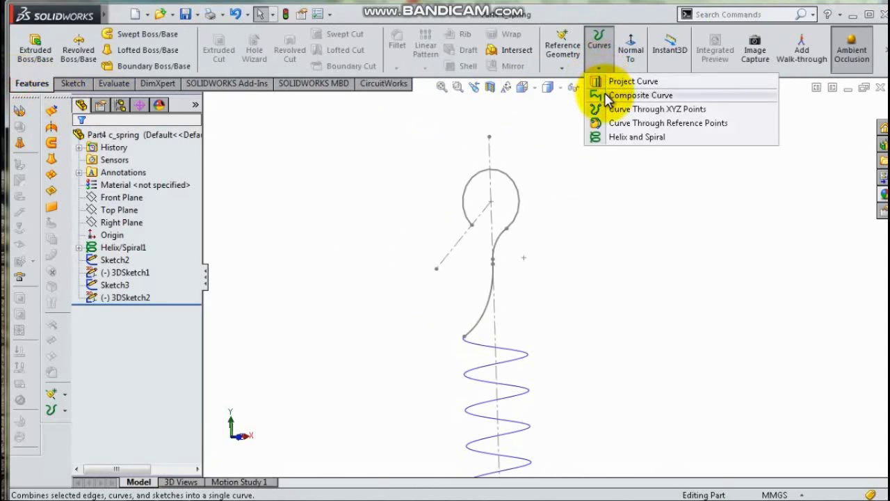
left_click(602, 95)
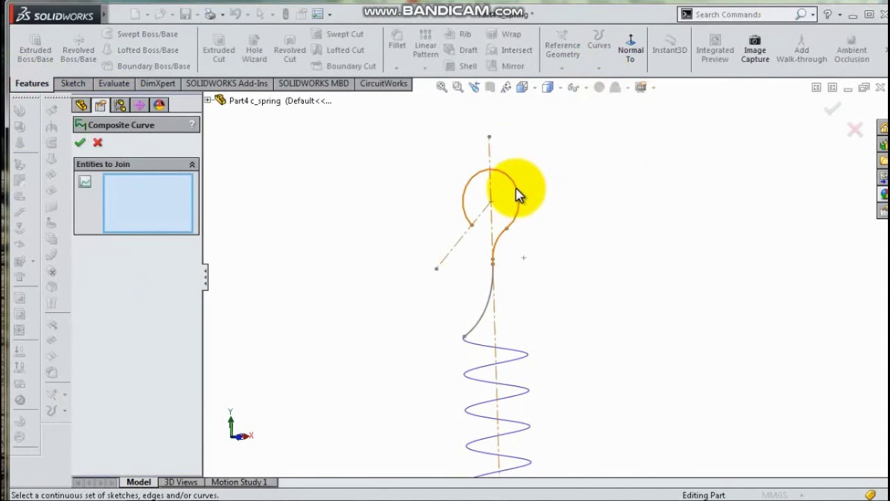
left_click(487, 310)
left_click(492, 354)
middle_click_drag(504, 358, 536, 339)
scroll(523, 313, "down", 5)
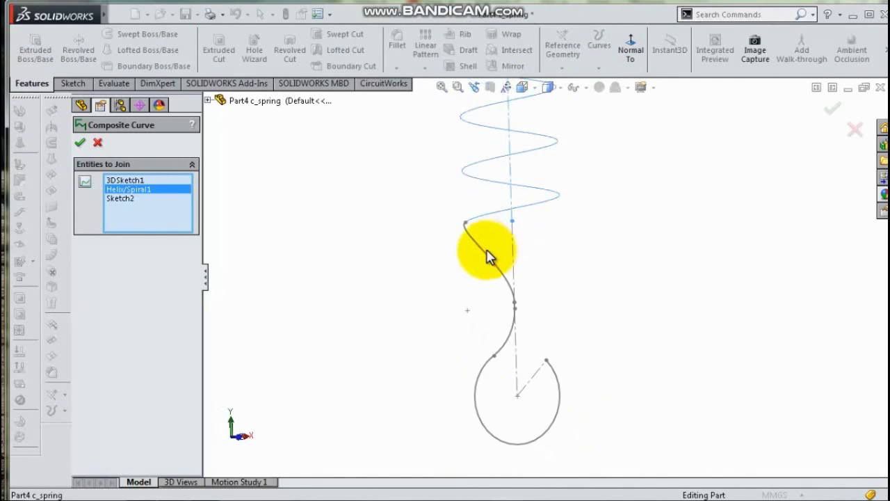
left_click(485, 255)
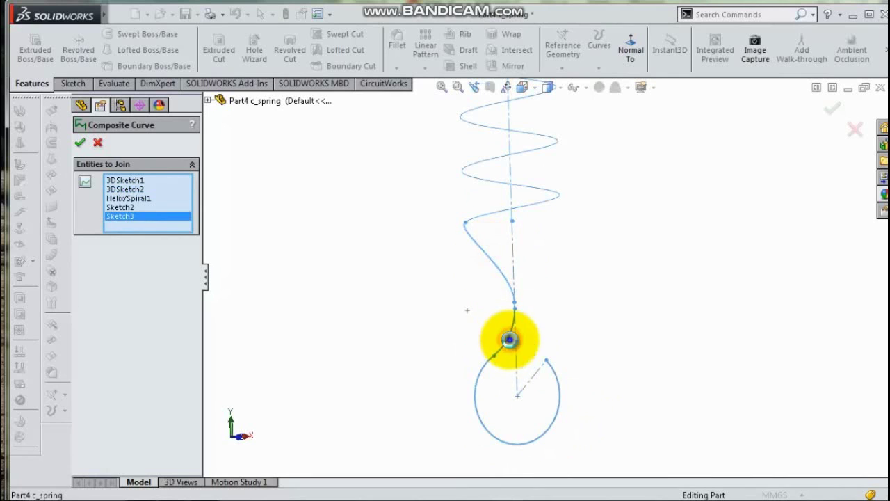
key("Return")
scroll(562, 342, "up", 10)
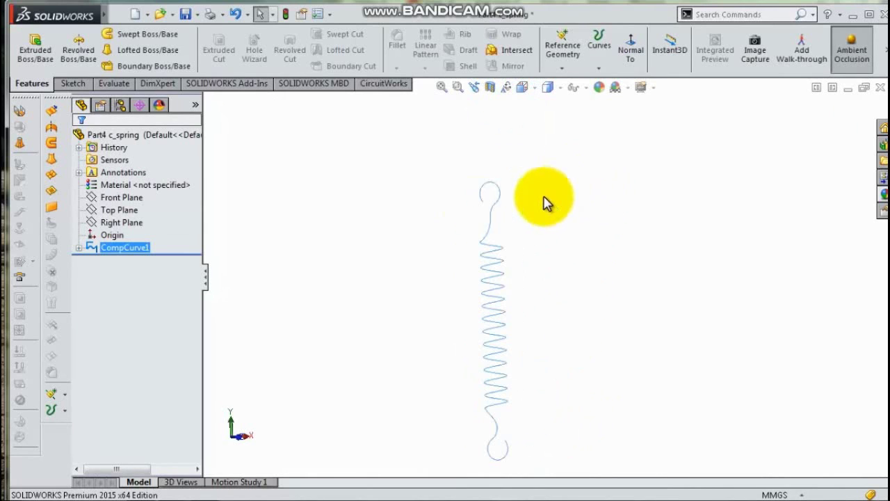
left_click(409, 207)
scroll(459, 167, "down", 1)
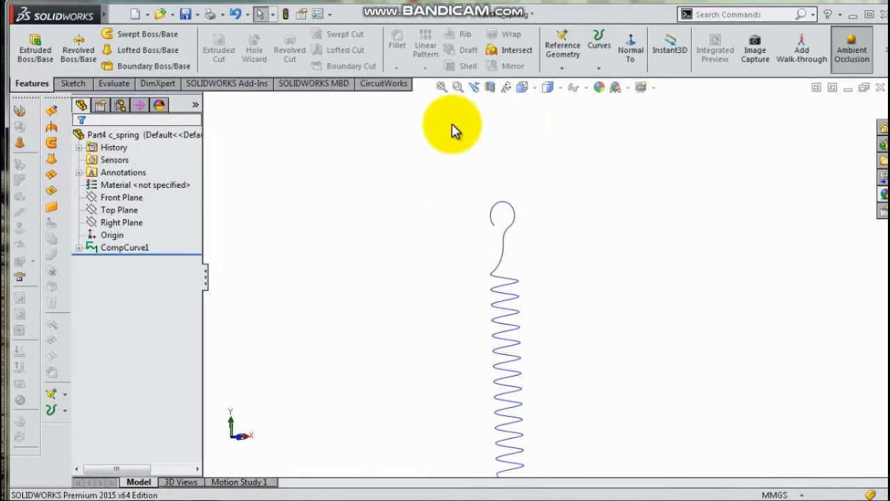
Create a reference plane perpendicular to the upper hook's arc and coincident with its free endpoint
left_click(556, 66)
left_click(575, 81)
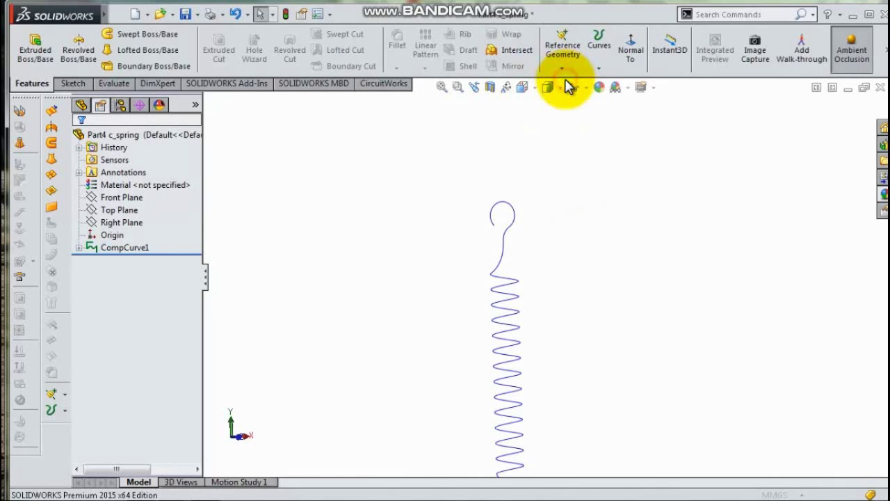
scroll(503, 174, "down", 3)
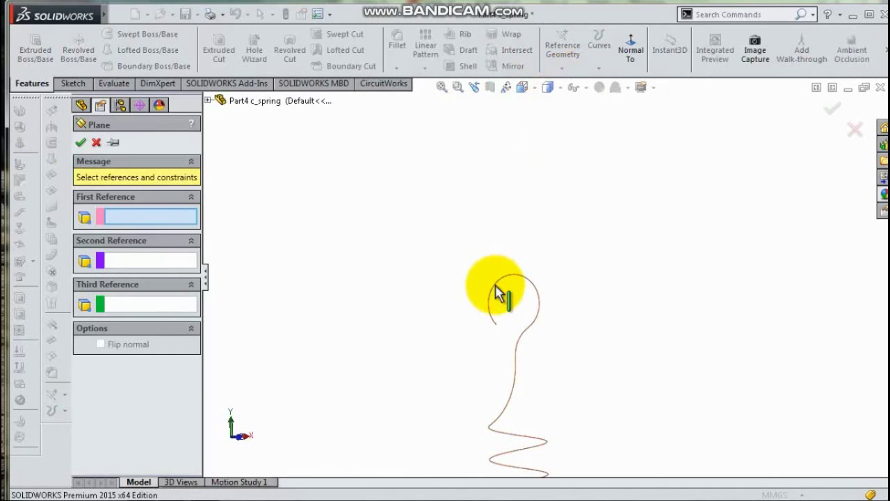
left_click(498, 307)
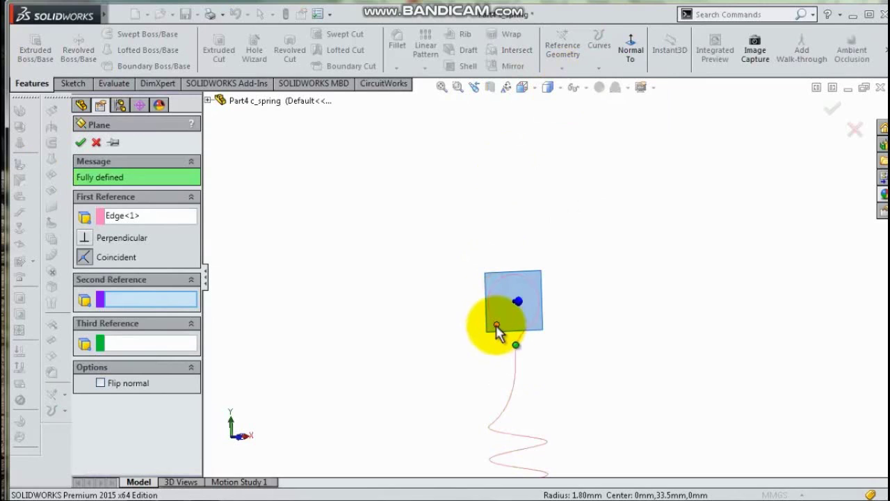
left_click(498, 331)
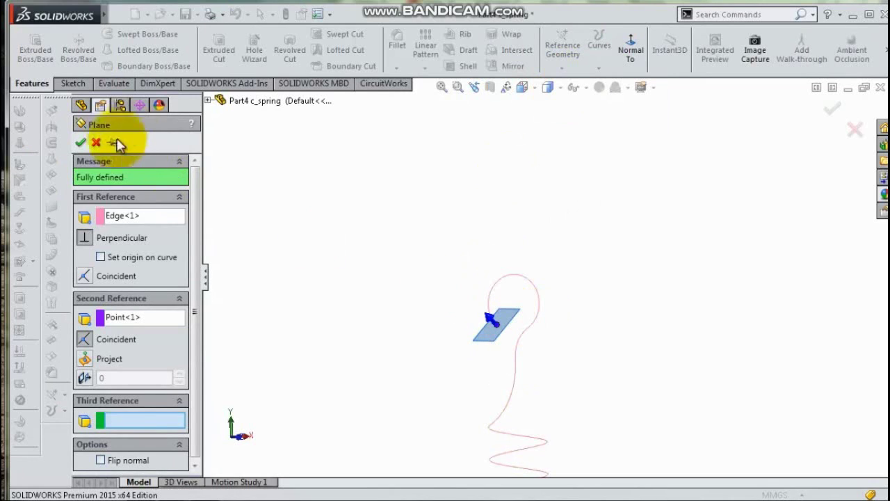
scroll(515, 310, "down", 3)
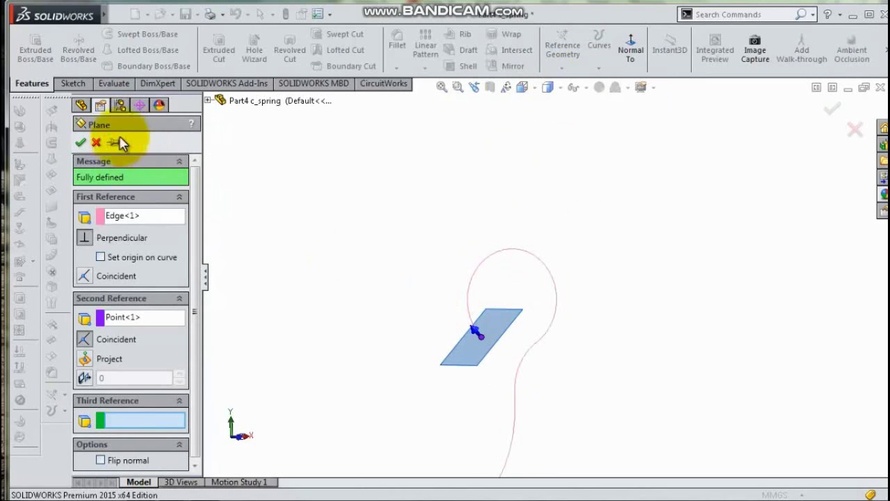
left_click(81, 142)
scroll(508, 348, "down", 2)
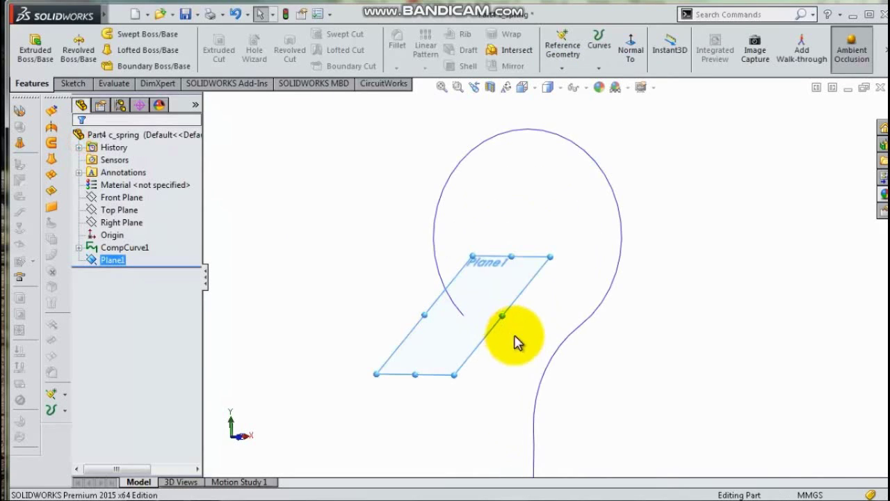
Start a sketch on the new plane at the upper hook's free end, viewing it nearly face-on
middle_click_drag(516, 341, 567, 379)
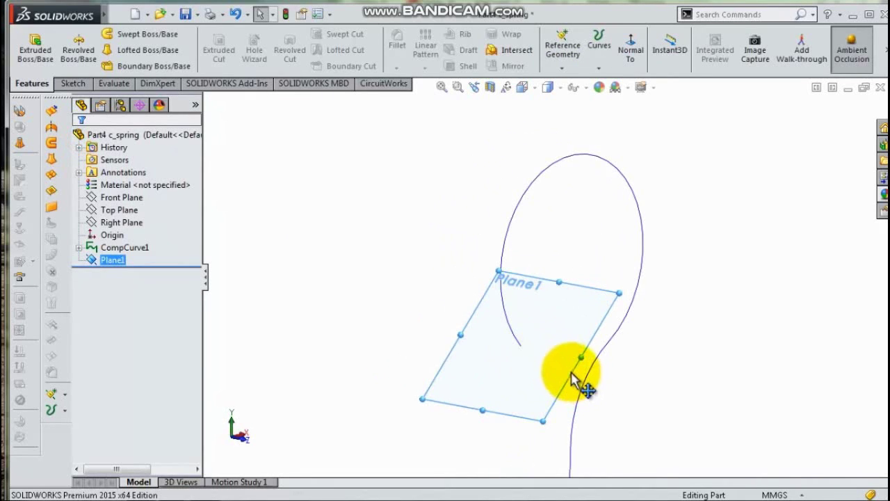
left_click(624, 328)
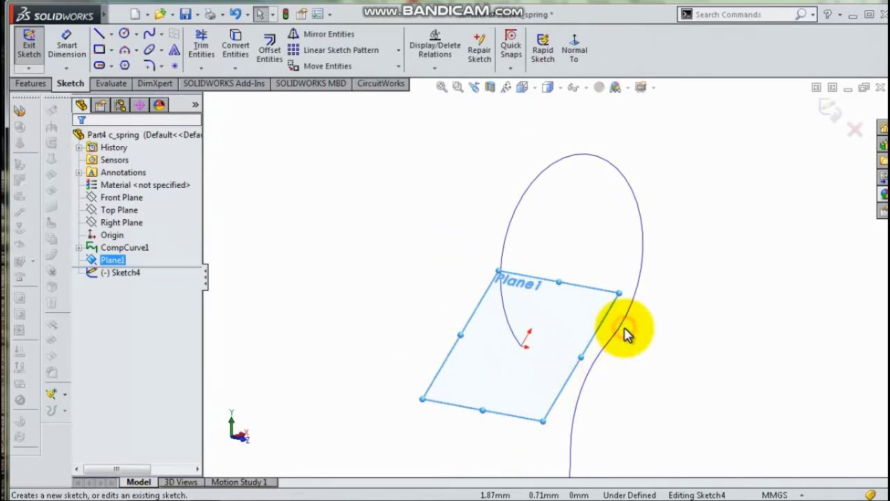
left_click(576, 64)
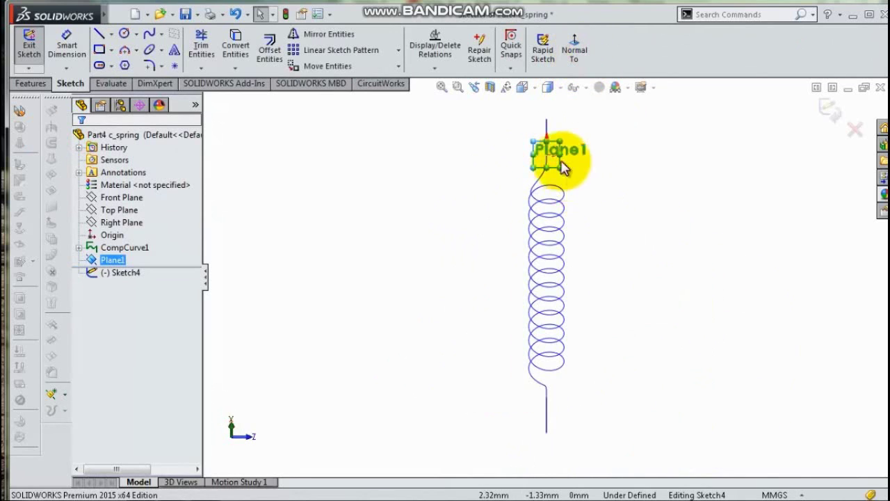
scroll(541, 184, "down", 5)
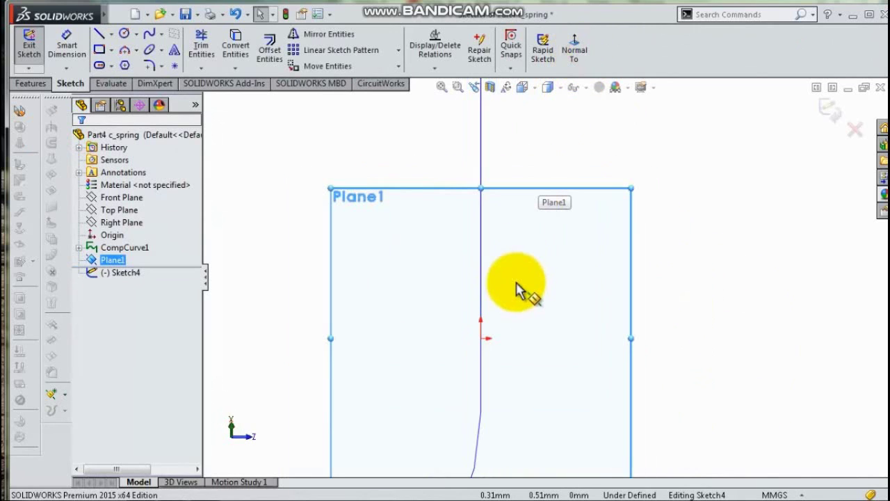
middle_click_drag(523, 285, 519, 279)
scroll(488, 284, "up", 1)
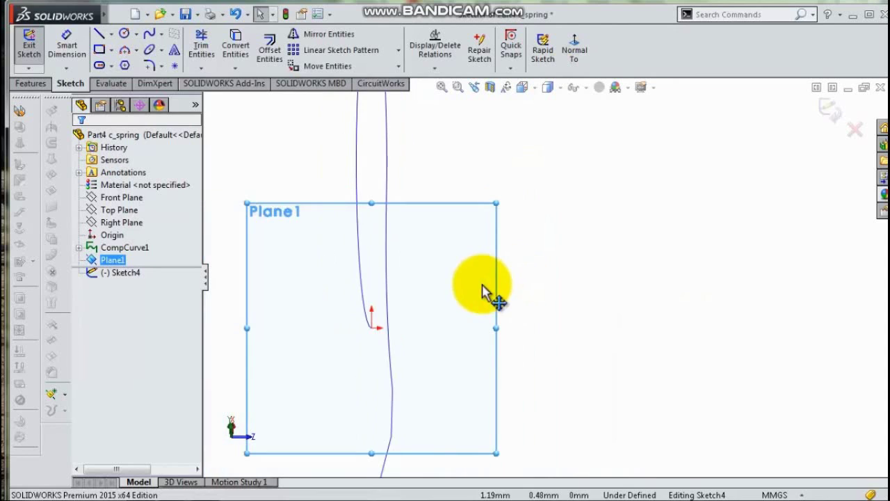
middle_click_drag(431, 299, 428, 301)
scroll(429, 301, "up", 1)
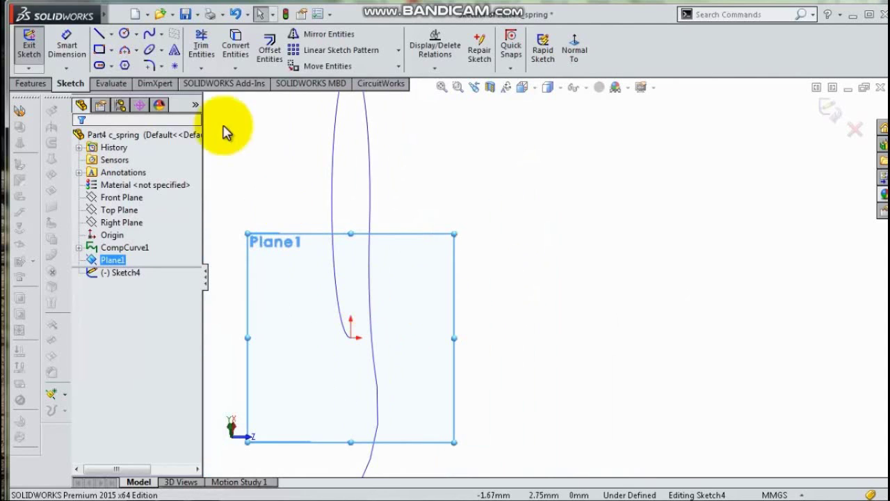
Draw a circle about 0.22 mm in diameter centred at the upper hook's free end
left_click(125, 36)
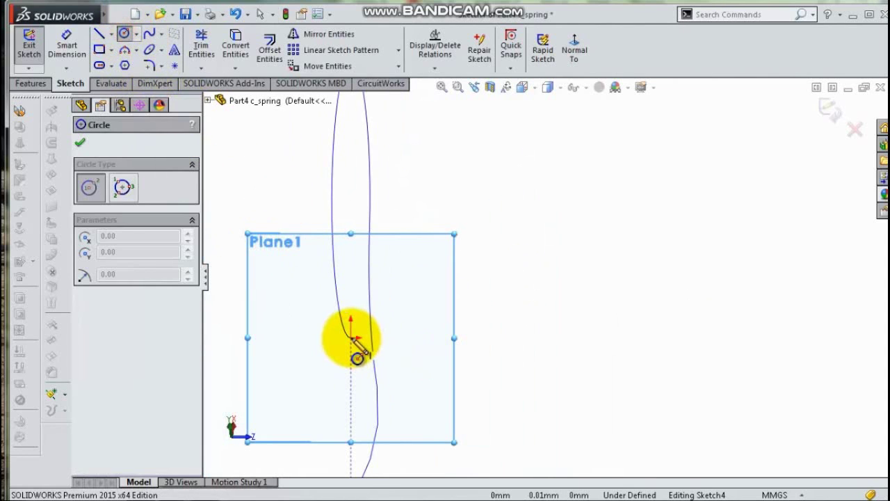
scroll(361, 355, "down", 4)
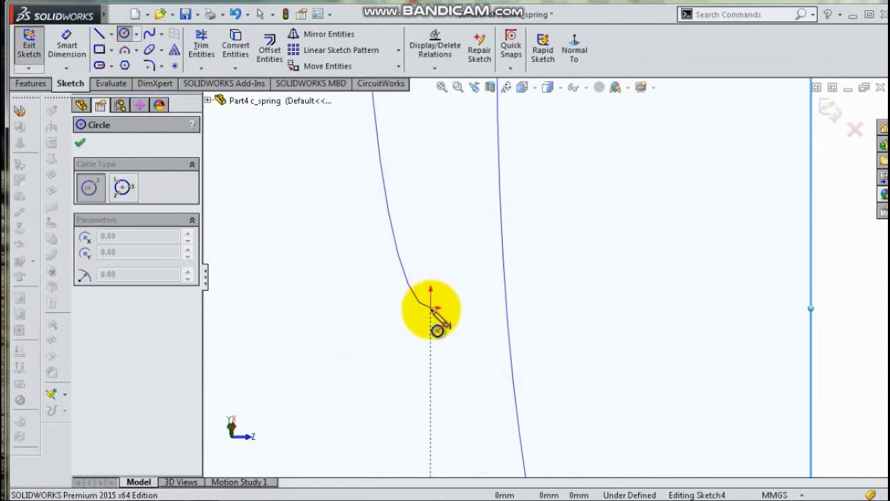
scroll(521, 286, "up", 2)
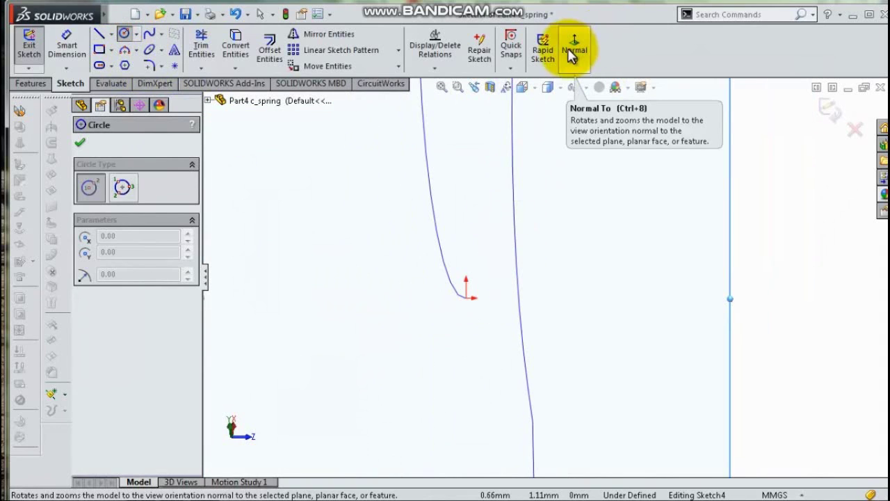
scroll(590, 297, "up", 5)
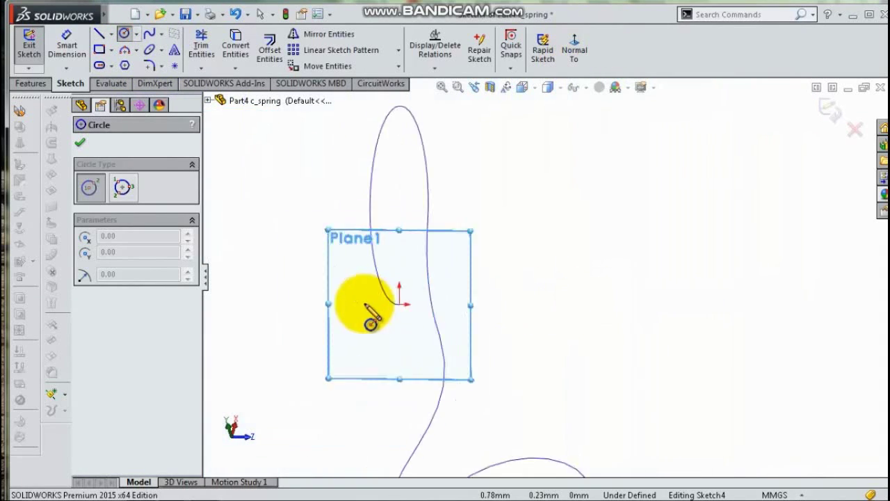
scroll(365, 304, "down", 1)
middle_click_drag(450, 290, 444, 295)
scroll(711, 251, "up", 8)
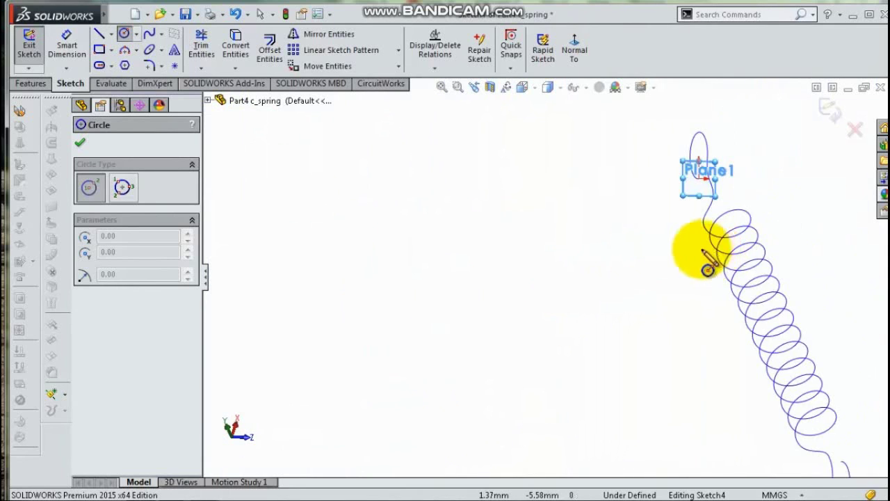
scroll(720, 149, "down", 10)
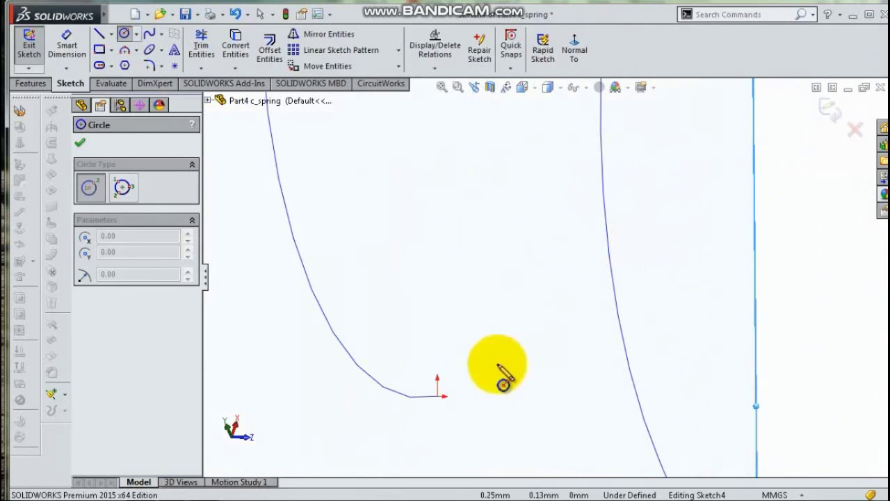
left_click(438, 396)
left_click(436, 368)
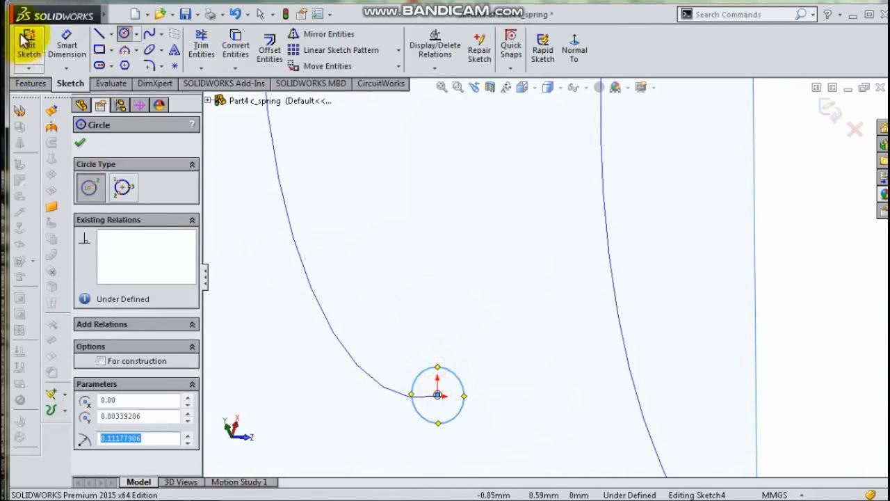
Dimension the circle's diameter as 0.8 mm
left_click(67, 40)
left_click(463, 399)
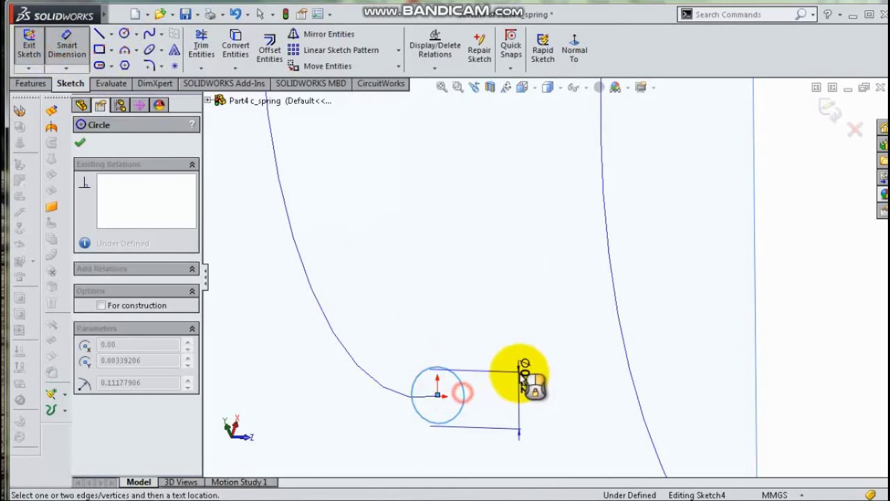
left_click(522, 379)
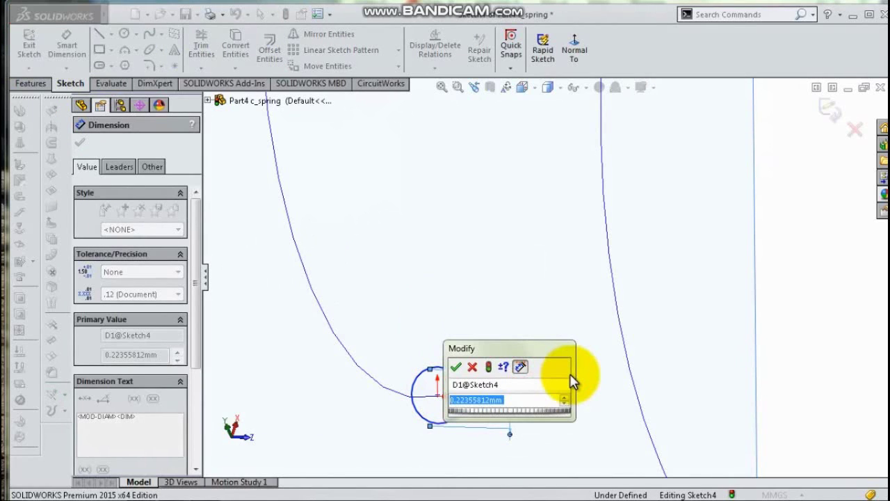
type("0,8")
key("Return")
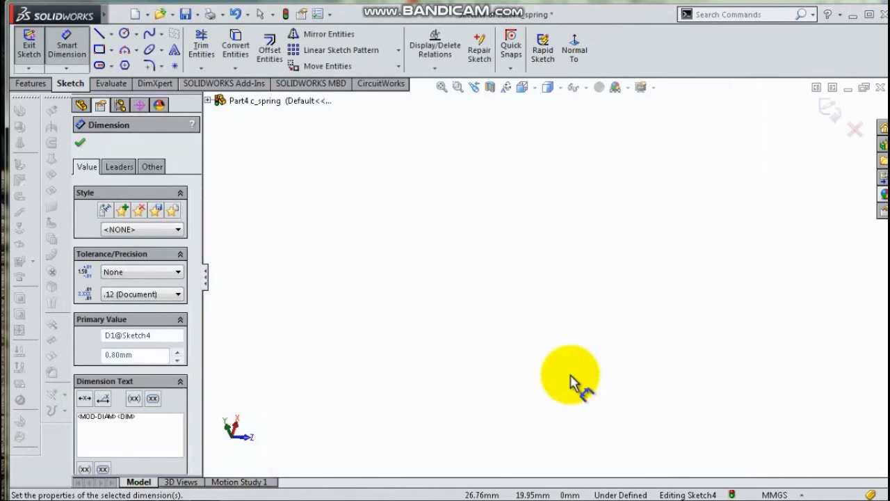
left_click(608, 295)
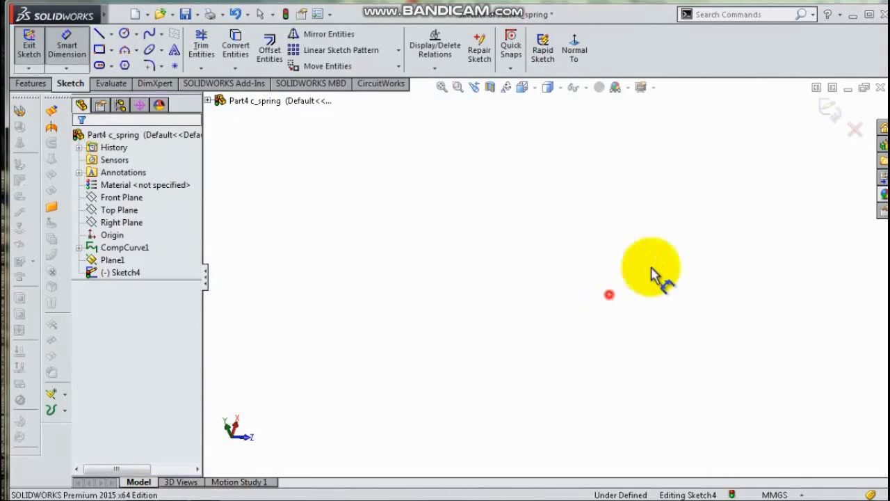
scroll(398, 383, "down", 6)
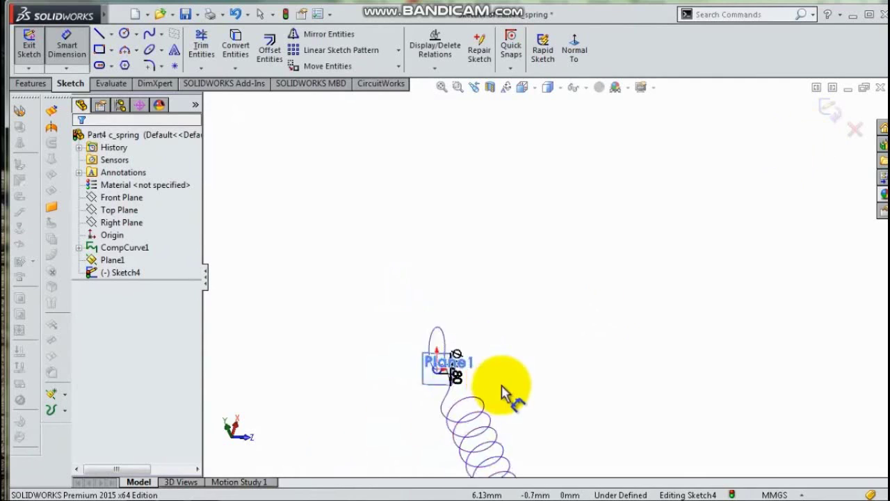
scroll(384, 304, "down", 3)
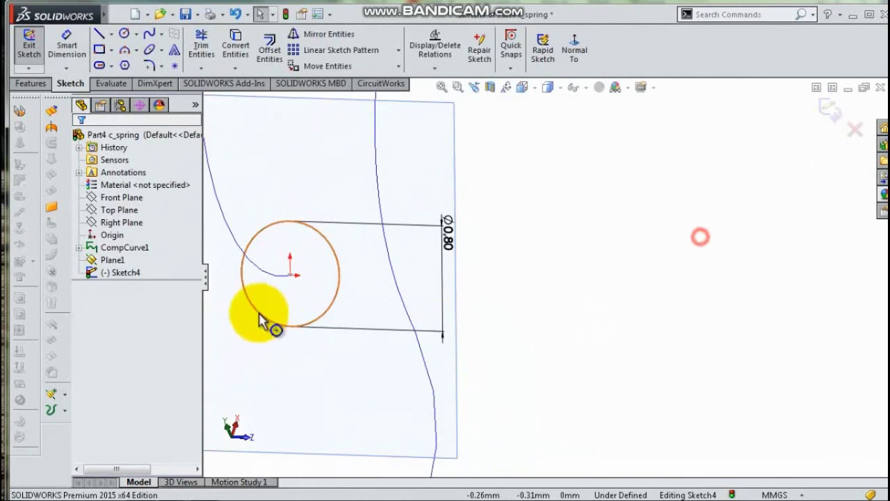
Add a coincident relation between the circle's centre and the composite curve at the upper hook, and finish the profile sketch
left_click(291, 275)
left_click(286, 278, "ctrl")
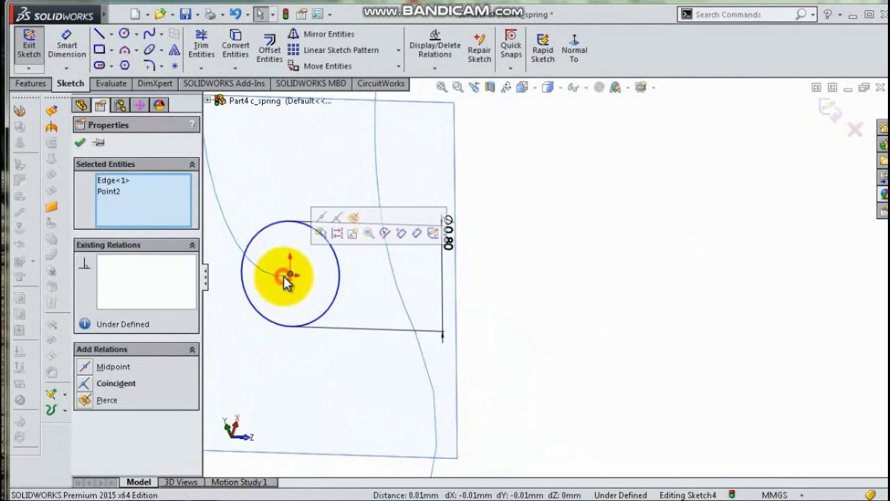
left_click(337, 220)
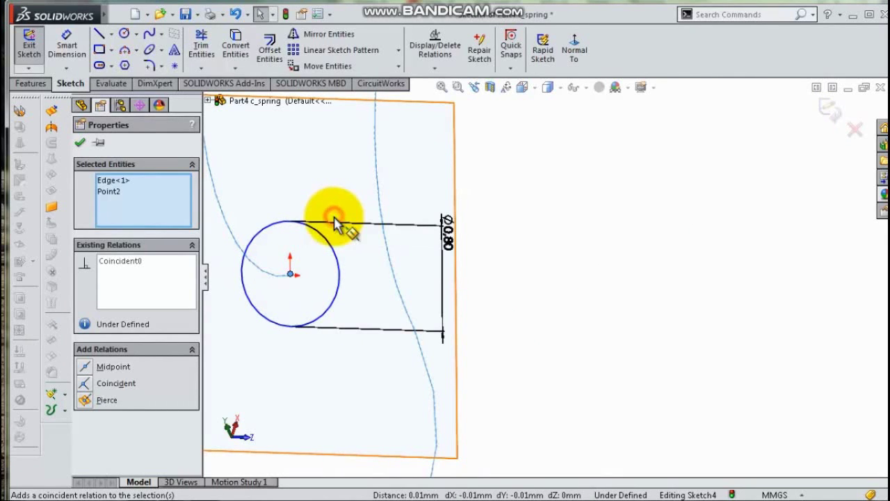
left_click(540, 273)
scroll(539, 273, "up", 1)
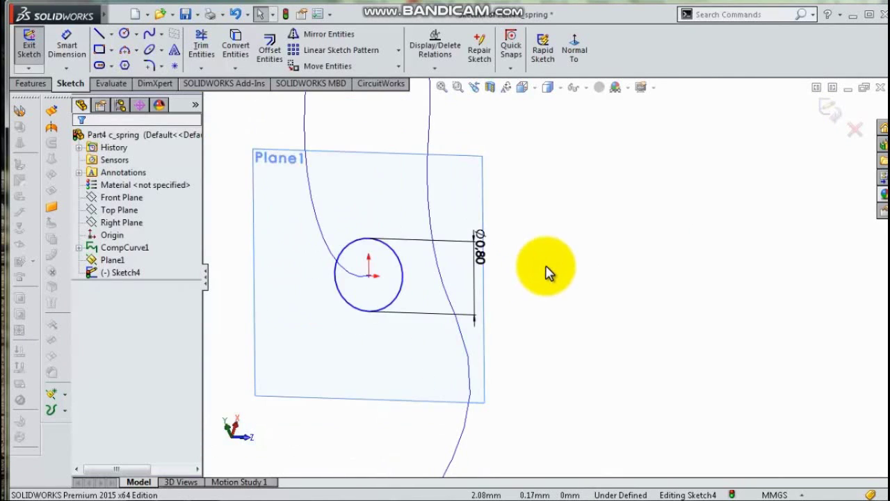
scroll(581, 269, "up", 3)
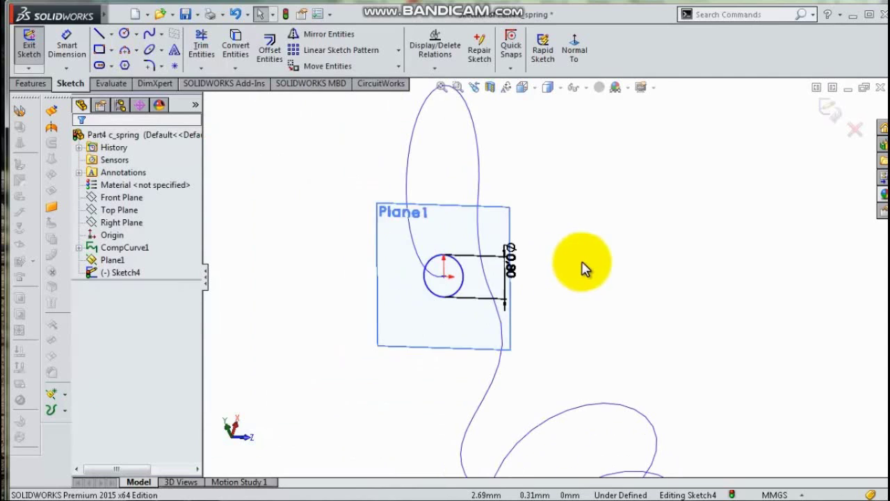
left_click(834, 108)
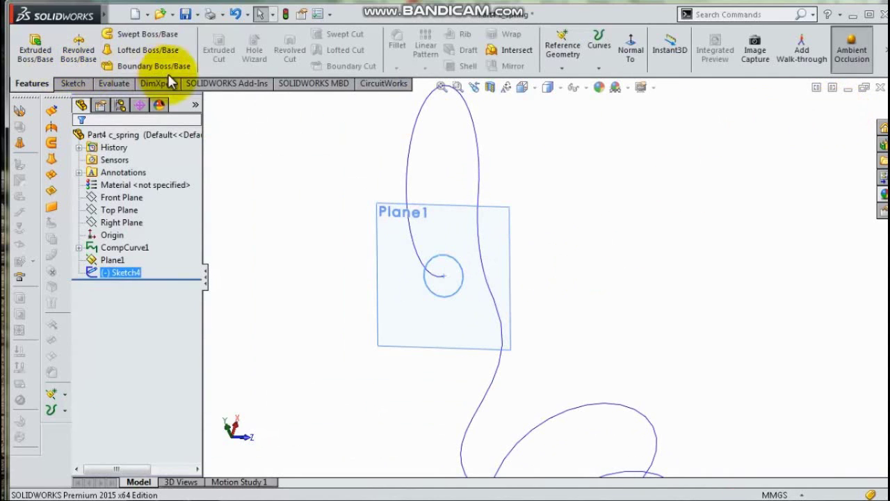
Sweep the 0.8 mm circle along the composite curve to form the solid hooked spring
left_click(70, 84)
left_click(30, 84)
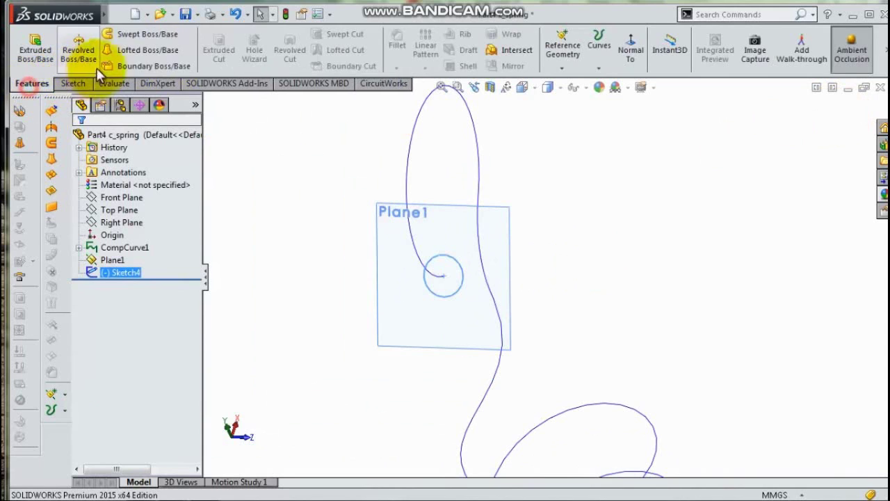
left_click(125, 35)
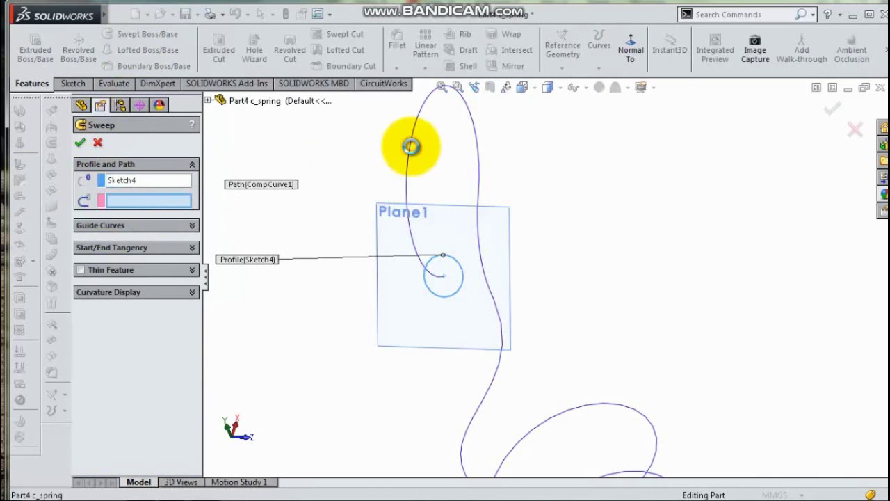
left_click(411, 146)
scroll(547, 278, "down", 2)
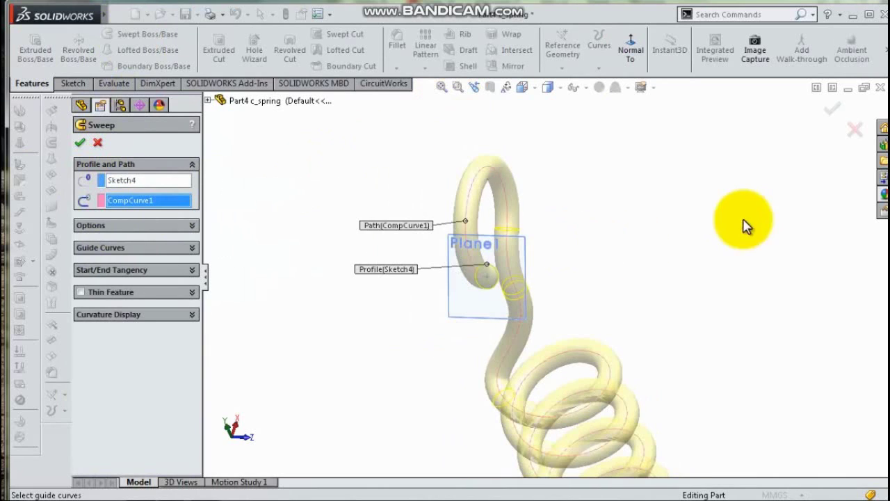
scroll(793, 237, "down", 5)
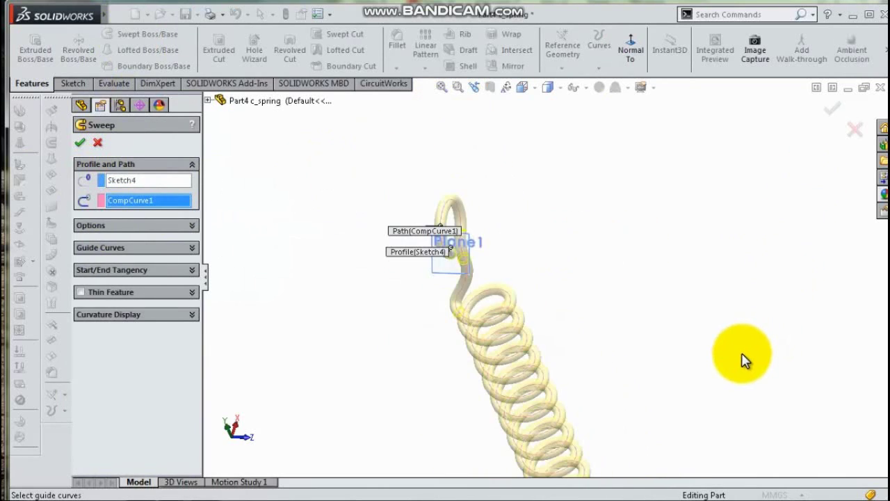
scroll(743, 391, "up", 2)
scroll(733, 390, "down", 2)
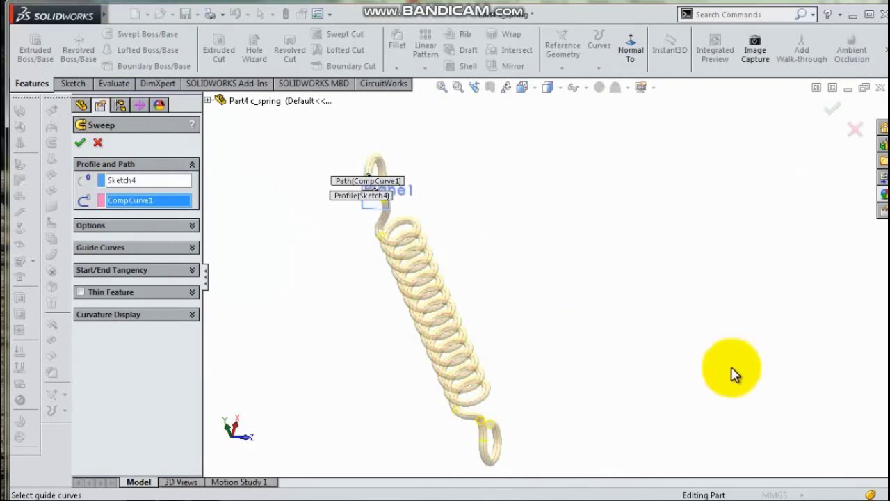
left_click(828, 114)
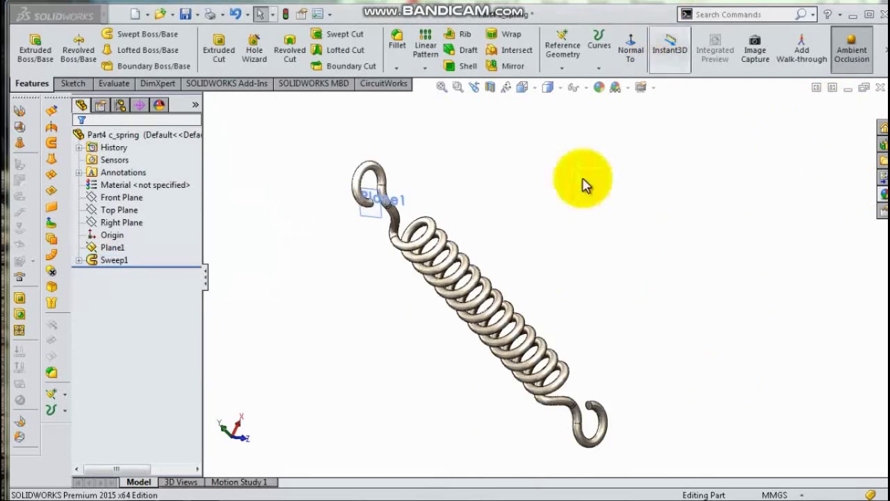
Hide the reference plane at the upper hook's free end
middle_click_drag(582, 185, 383, 243)
scroll(282, 224, "down", 3)
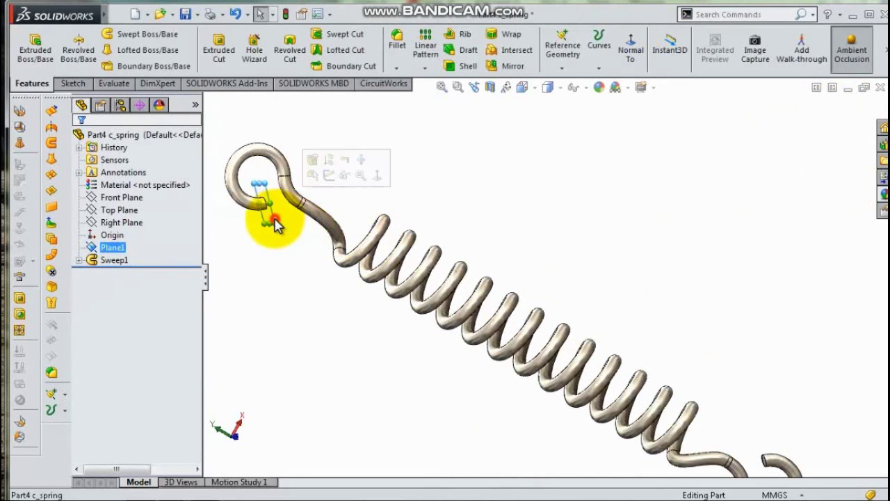
left_click(346, 175)
scroll(544, 277, "up", 3)
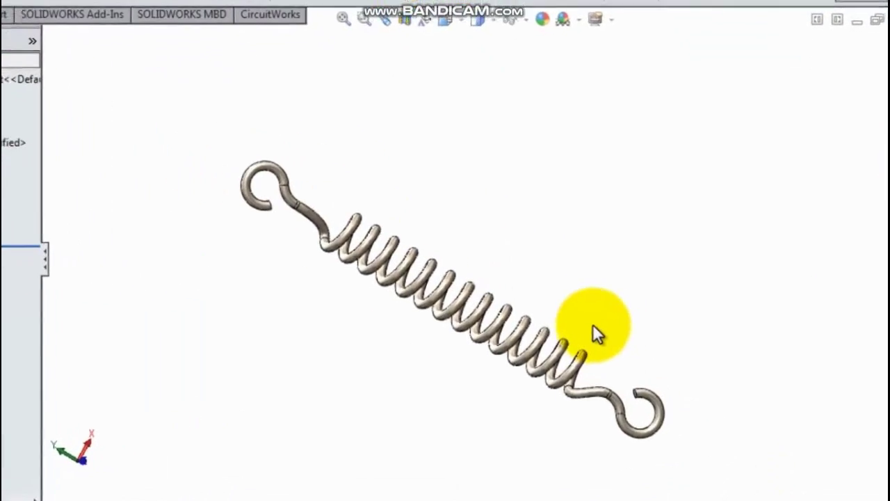
Display the finished spring shaded without edges and view it from different angles
middle_click_drag(593, 327, 471, 342)
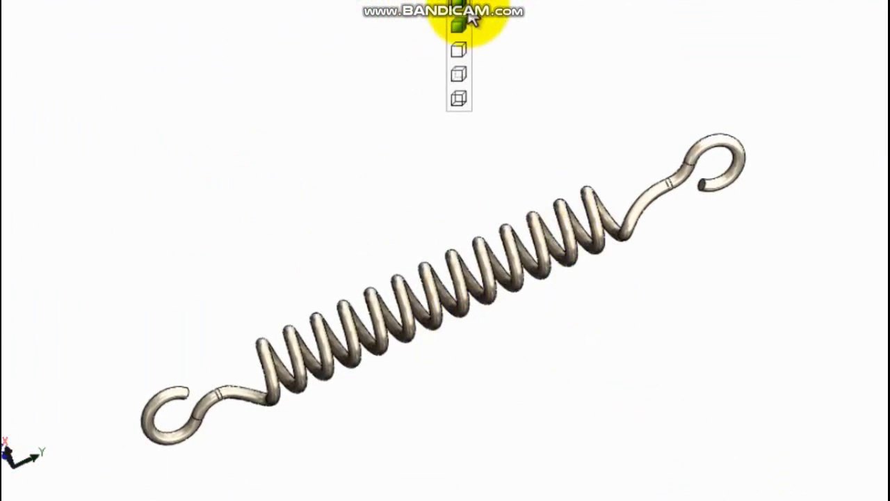
middle_click_drag(568, 318, 777, 267)
scroll(778, 267, "down", 1)
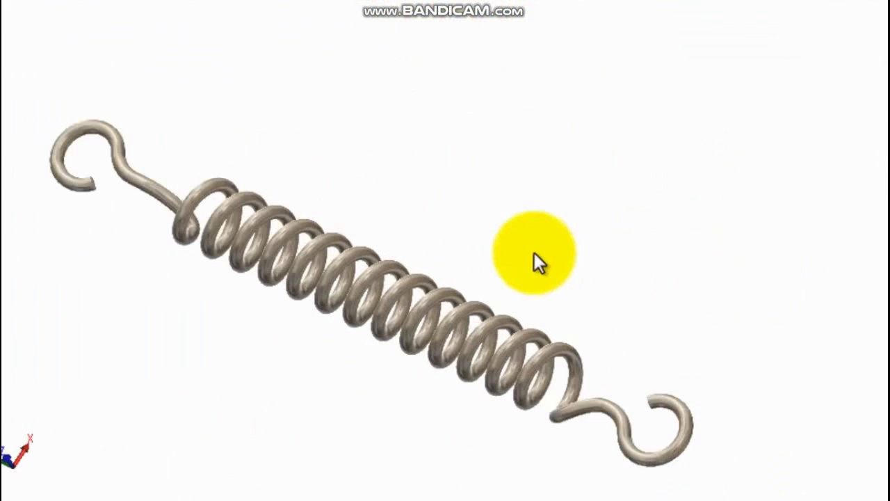